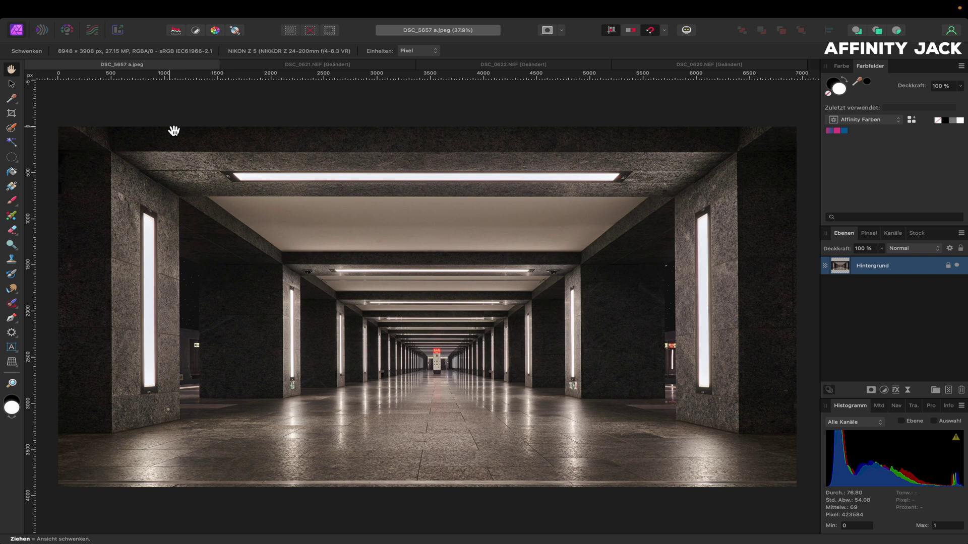
- Compare photos DSC_0621, DSC_0622 and DSC_0620, ending on the DSC_0621 U5 train shot
{"action": "left_click", "coordinate": [283, 65]}
{"action": "left_click", "coordinate": [435, 65]}
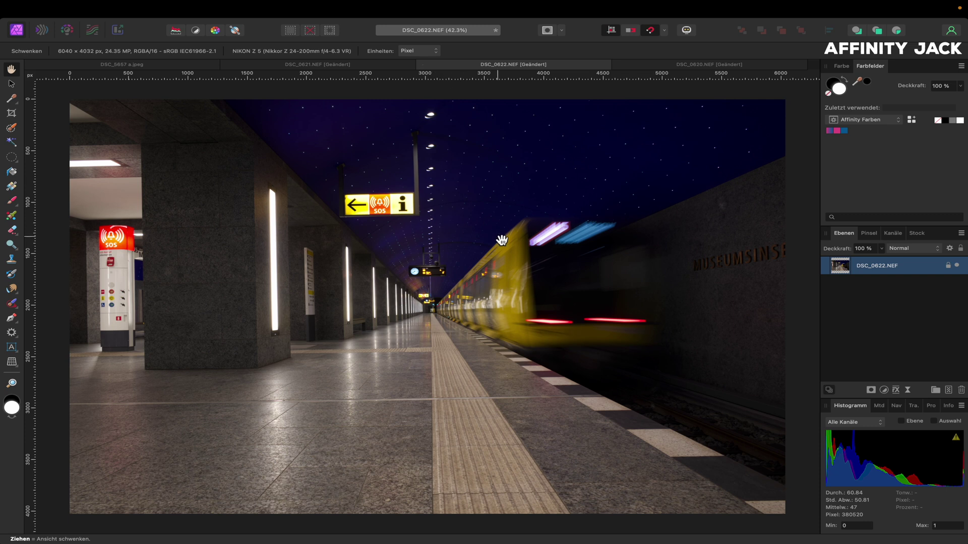
{"action": "left_click", "coordinate": [346, 66]}
{"action": "left_click", "coordinate": [493, 67]}
{"action": "left_click", "coordinate": [665, 69]}
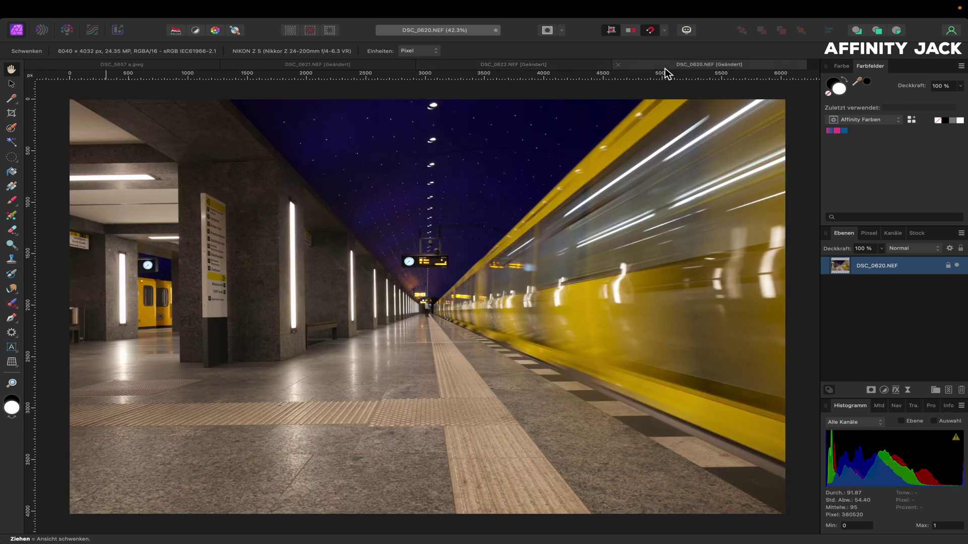
{"action": "left_click", "coordinate": [571, 65]}
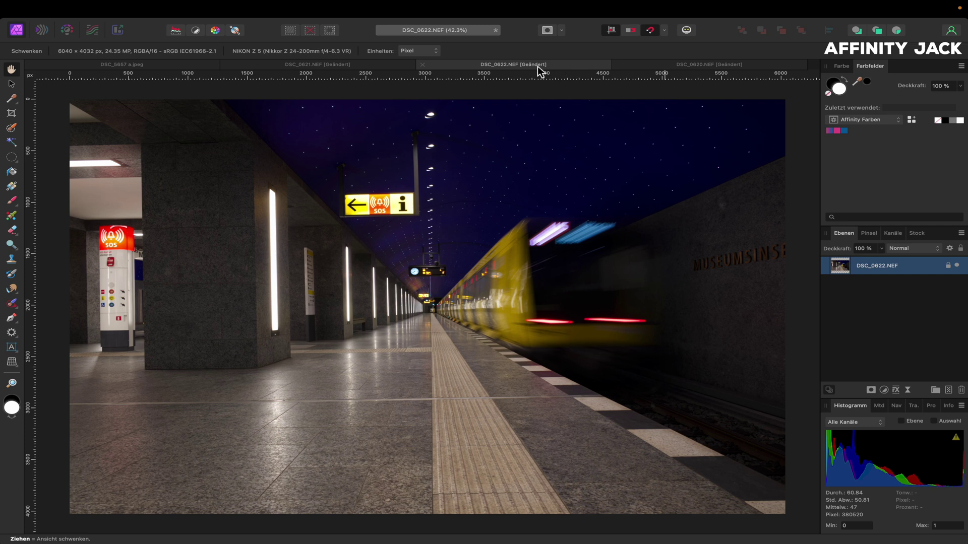
{"action": "left_click", "coordinate": [382, 67]}
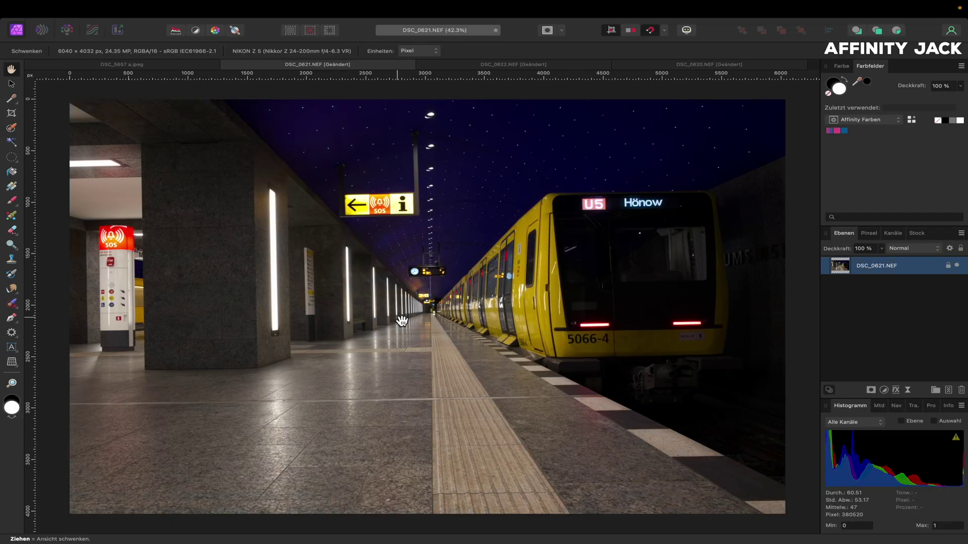
- Duplicate the train photo layer and add a motion blur live filter to the copy
{"action": "key", "text": "super+j"}
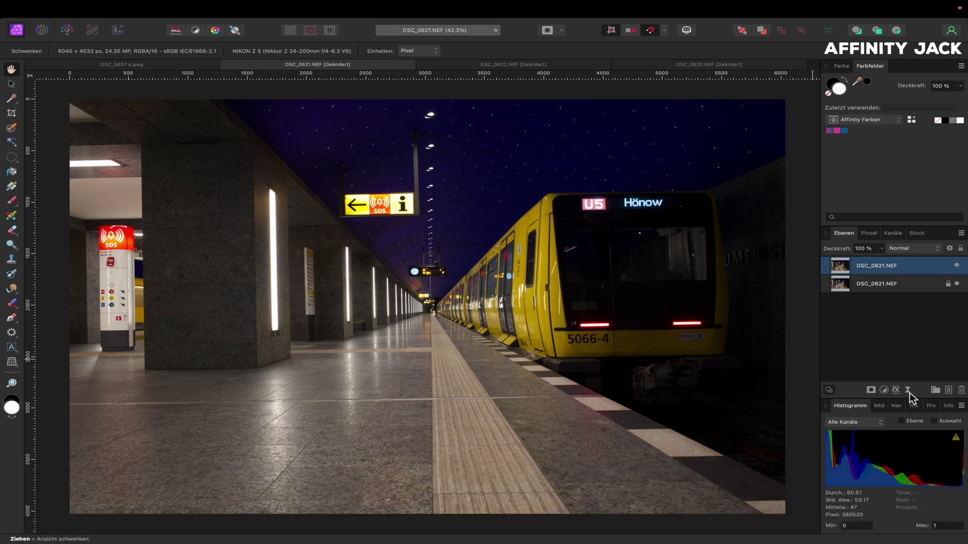
{"action": "left_click", "coordinate": [908, 390]}
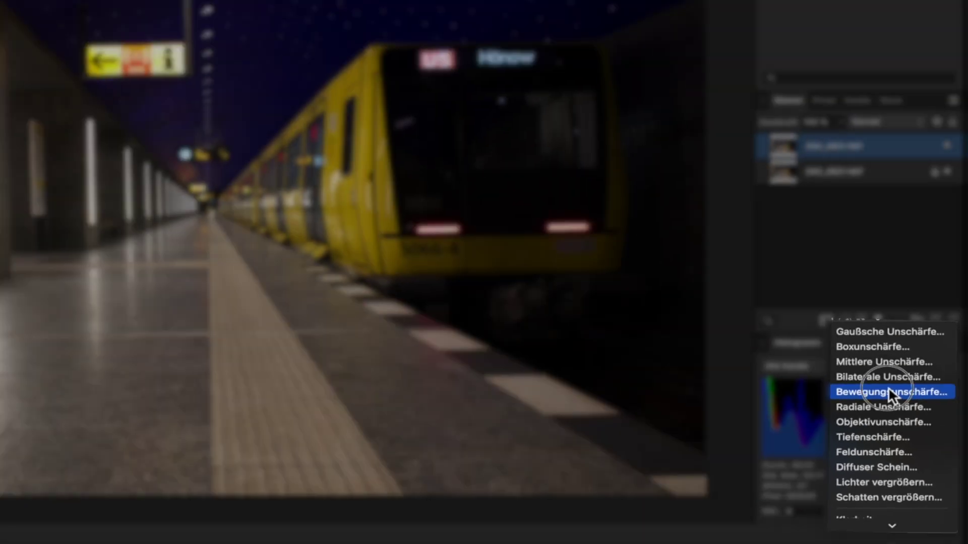
{"action": "left_click", "coordinate": [825, 305]}
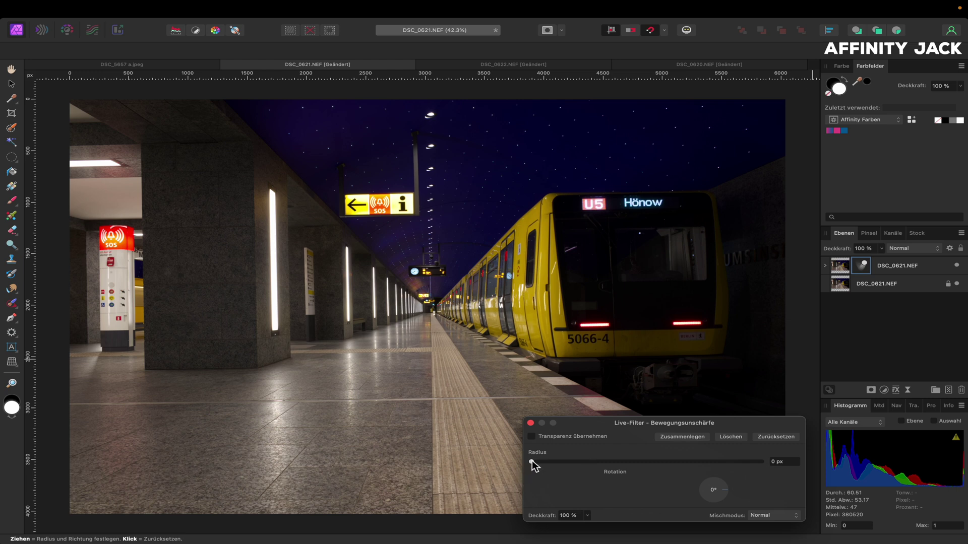
- Set the motion blur to a 500 px radius at 180° rotation
{"action": "left_click_drag", "start_coordinate": [531, 459], "coordinate": [765, 467]}
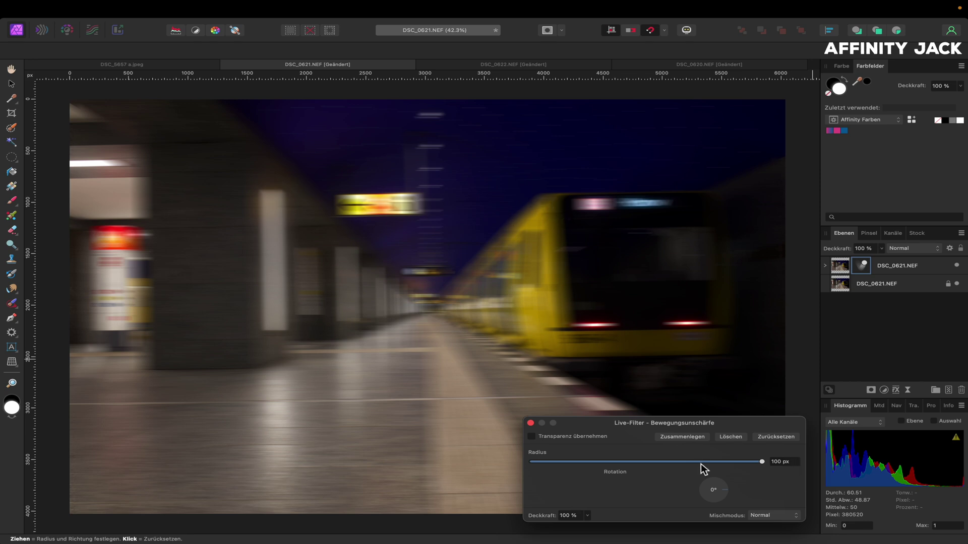
{"action": "mouse_move", "coordinate": [727, 490]}
{"action": "left_mouse_down"}
{"action": "mouse_move", "coordinate": [699, 500]}
{"action": "mouse_move", "coordinate": [695, 492]}
{"action": "left_mouse_up"}
{"action": "double_click", "coordinate": [776, 462]}
{"action": "type", "text": "500"}
{"action": "key", "text": "Return"}
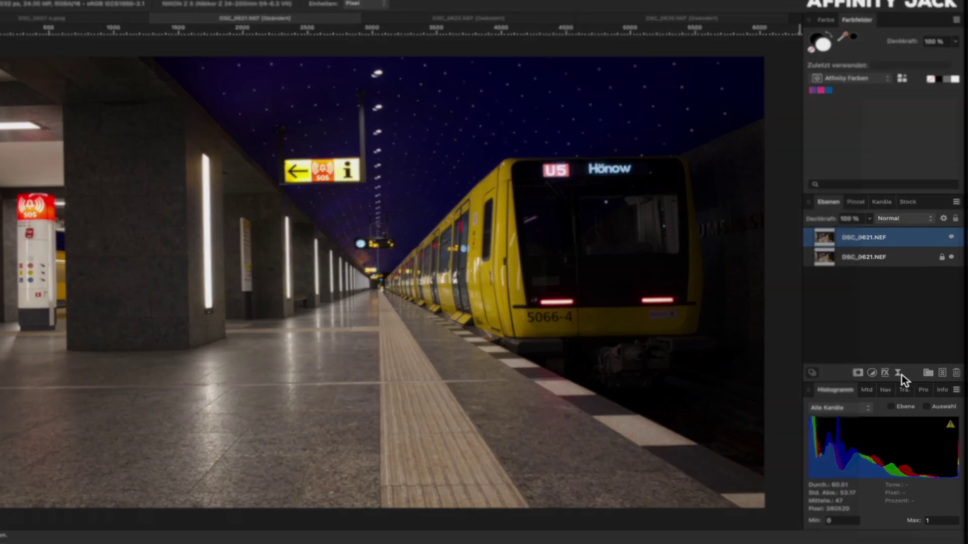
- Add a Perspektive live filter and pull the photo's top-right corner slightly outward
{"action": "left_click", "coordinate": [907, 390]}
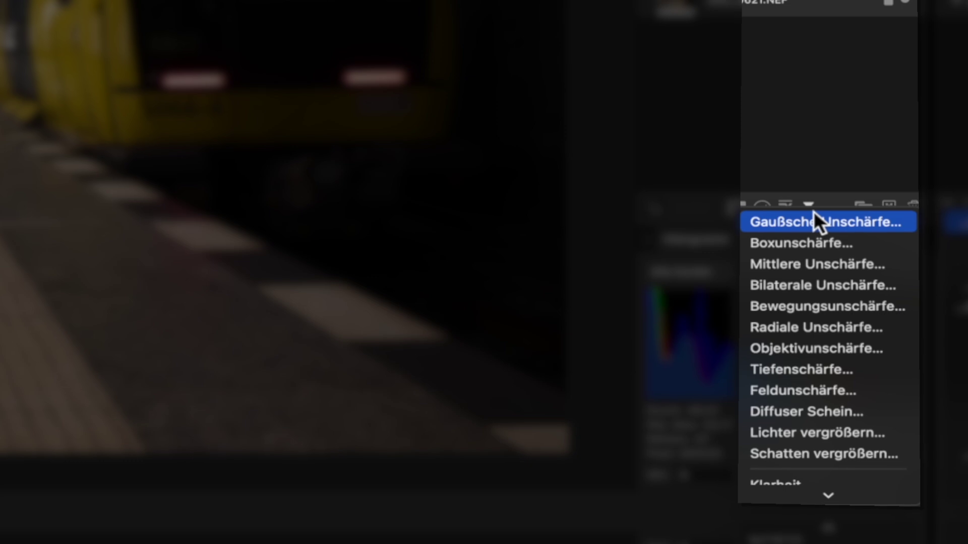
{"action": "scroll", "coordinate": [814, 211], "scroll_direction": "down", "scroll_amount": 10}
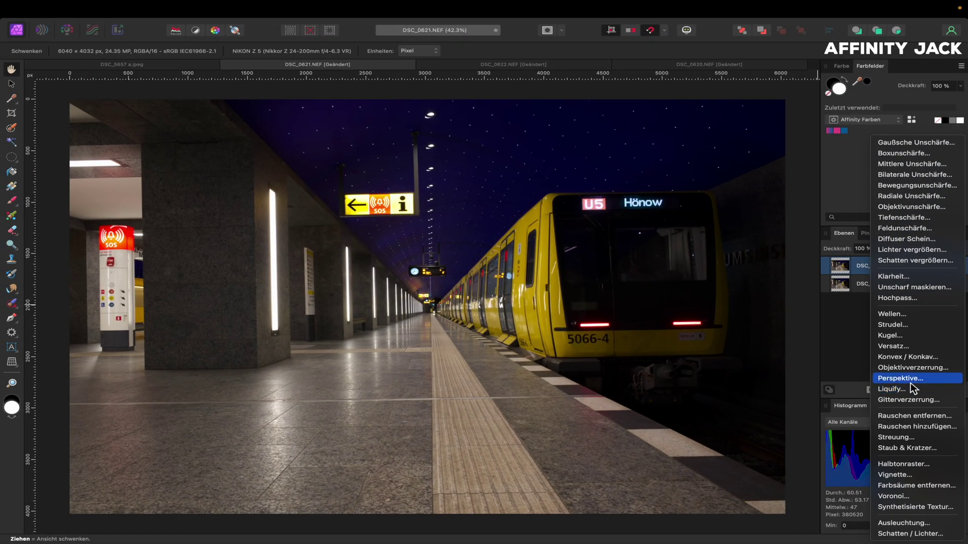
{"action": "left_click", "coordinate": [905, 373]}
{"action": "scroll", "coordinate": [800, 329], "scroll_direction": "down", "scroll_amount": 3}
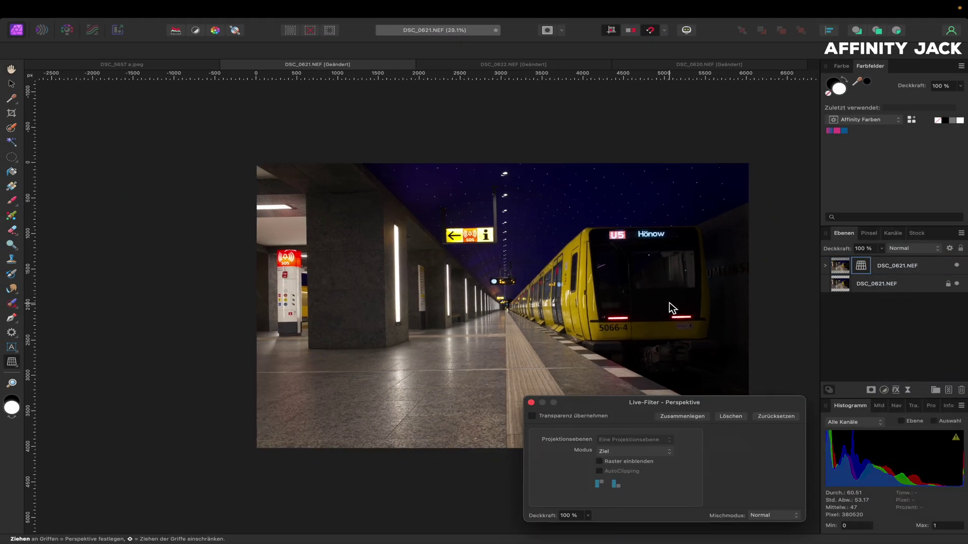
{"action": "scroll", "coordinate": [731, 318], "scroll_direction": "right", "scroll_amount": 3}
{"action": "scroll", "coordinate": [667, 305], "scroll_direction": "right", "scroll_amount": 3}
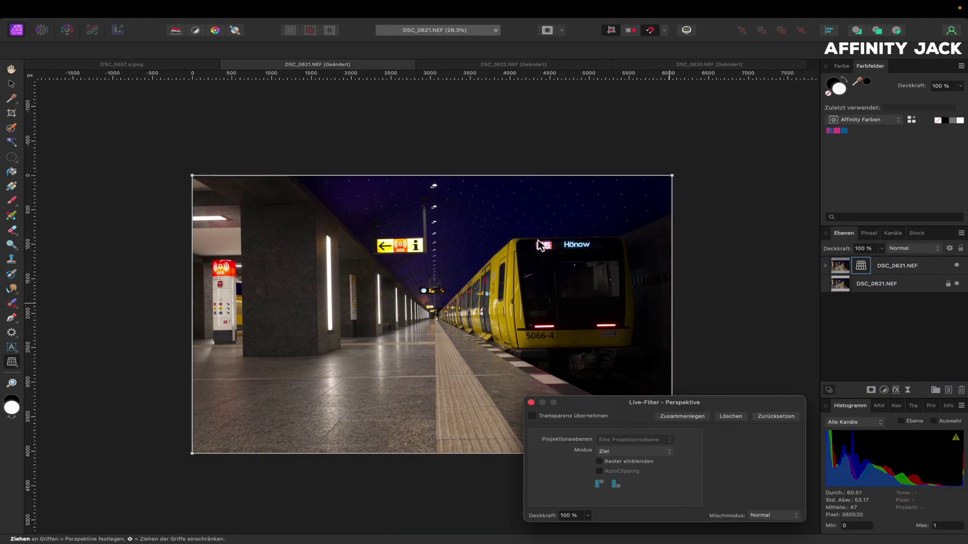
{"action": "left_click_drag", "start_coordinate": [672, 176], "coordinate": [688, 176]}
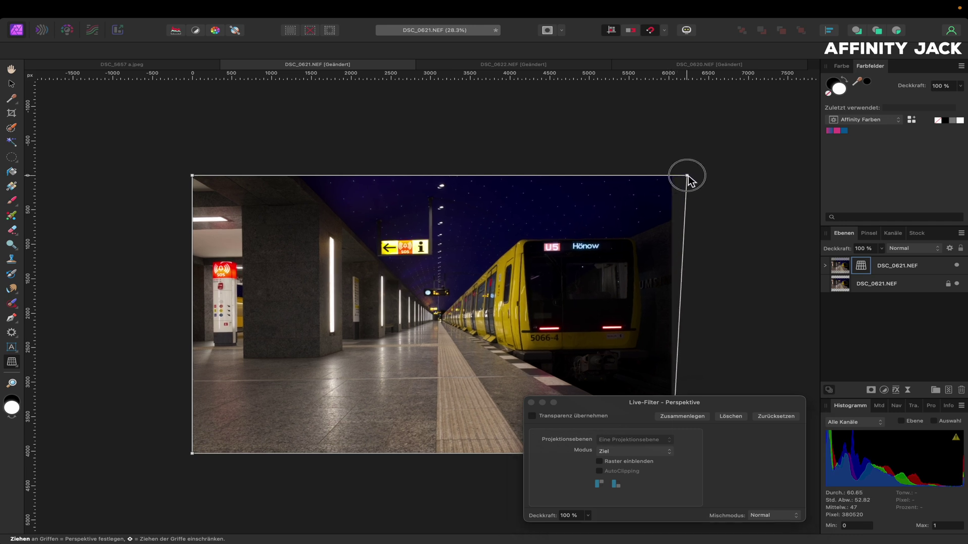
{"action": "left_click", "coordinate": [687, 177]}
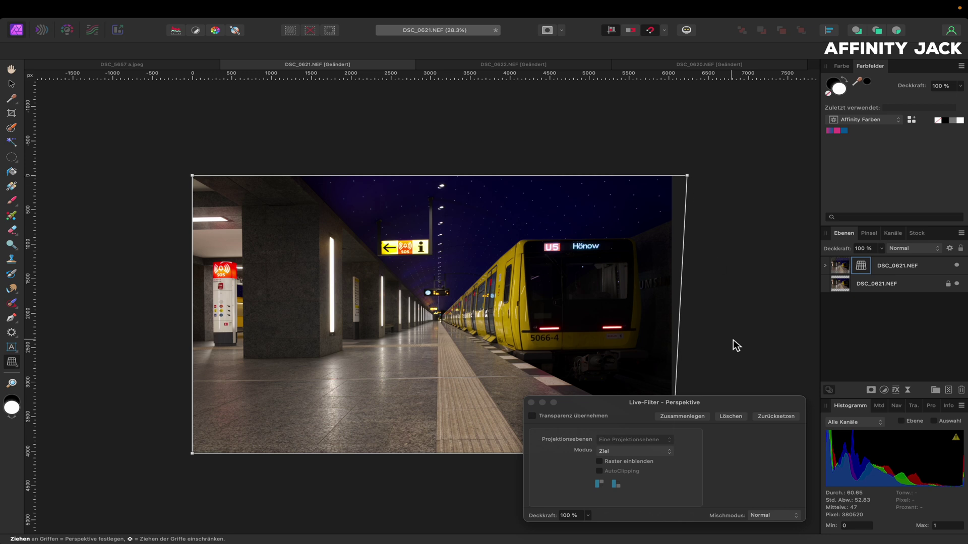
{"action": "left_click", "coordinate": [531, 403]}
{"action": "key", "text": "super+0"}
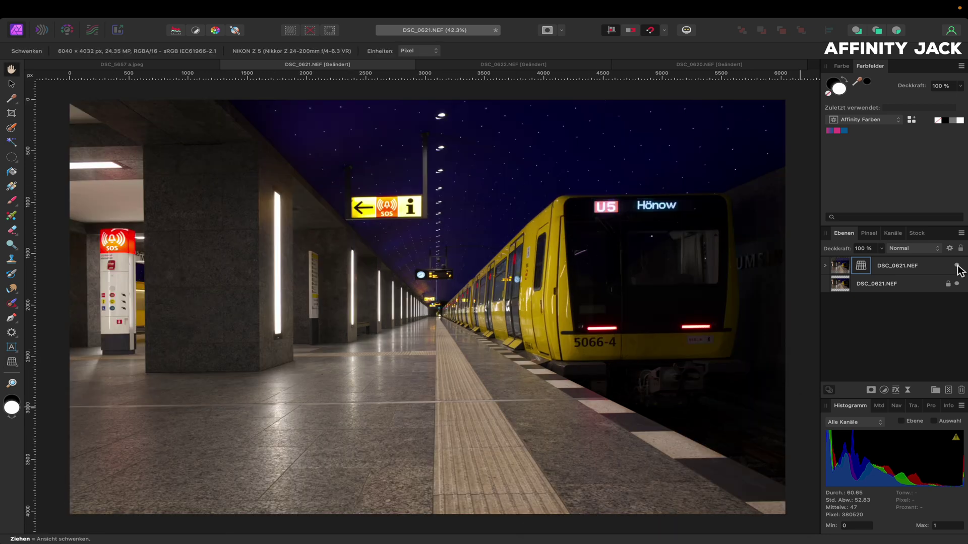
{"action": "left_click", "coordinate": [957, 266]}
{"action": "left_click", "coordinate": [957, 266]}
{"action": "left_click", "coordinate": [825, 266]}
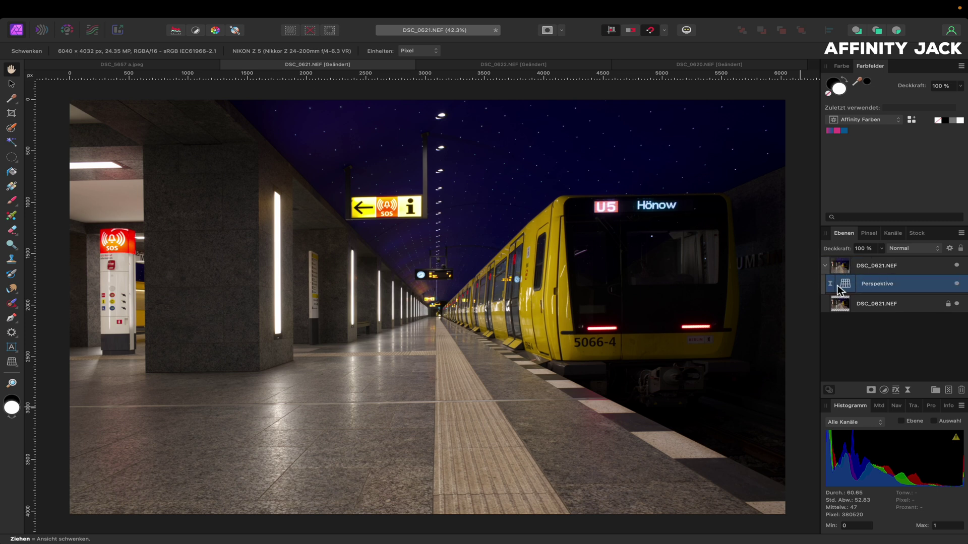
{"action": "left_click", "coordinate": [957, 284]}
{"action": "double_click", "coordinate": [846, 284]}
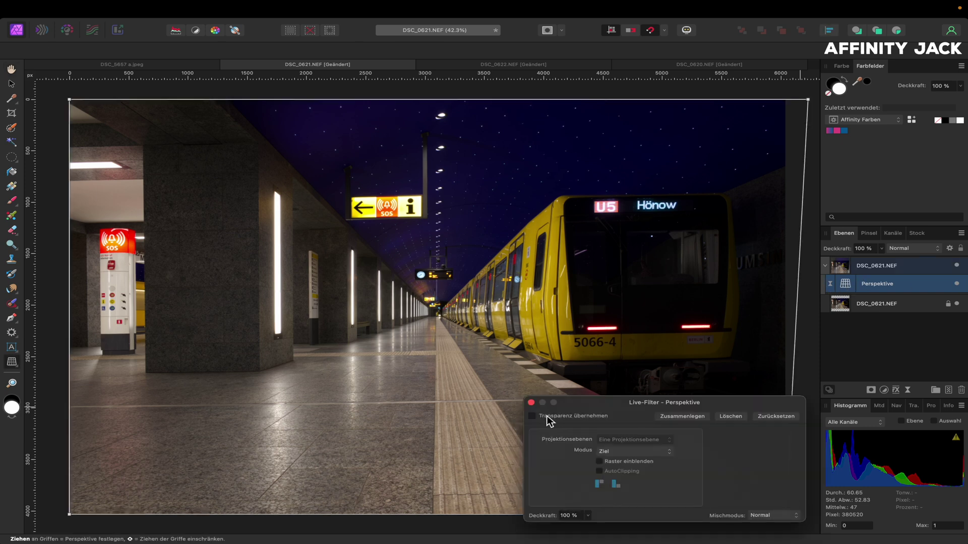
{"action": "left_click", "coordinate": [531, 403]}
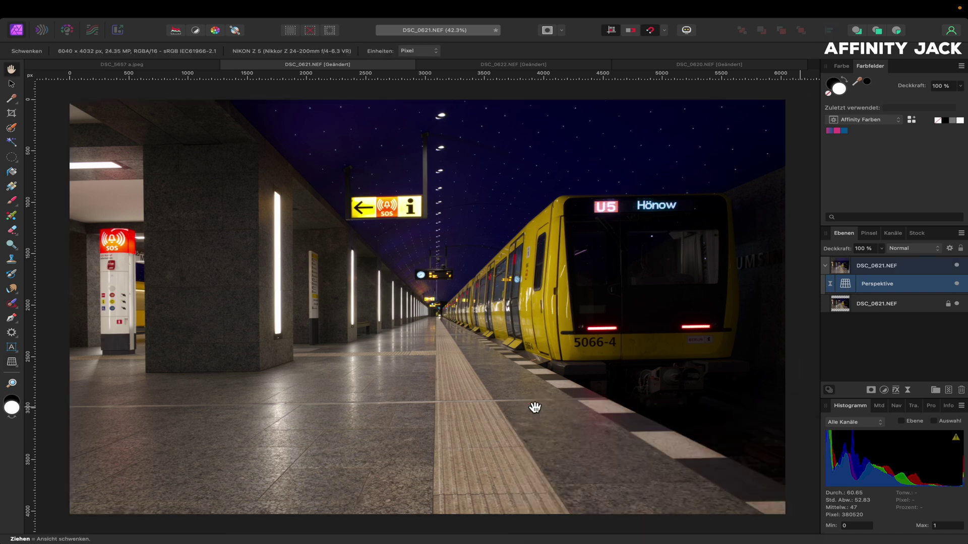
{"action": "left_click", "coordinate": [825, 267]}
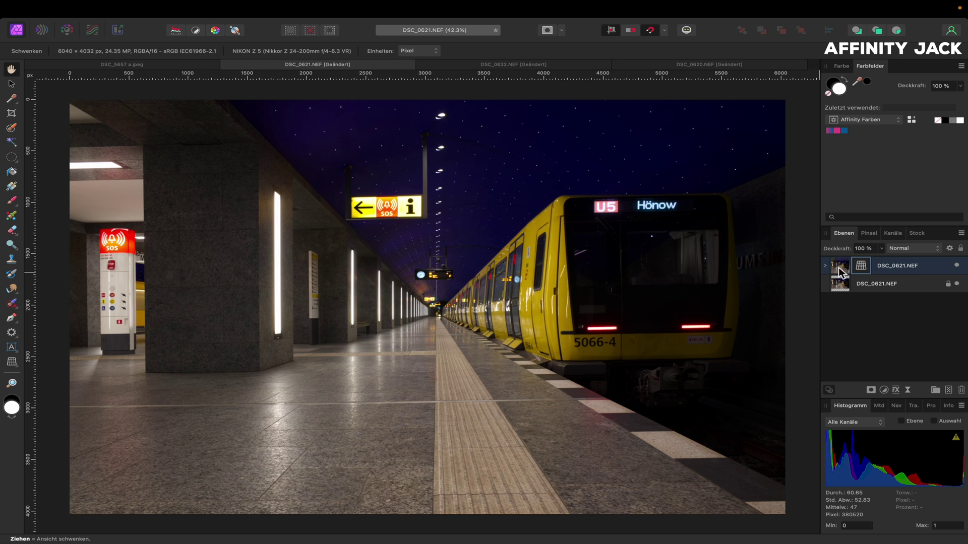
{"action": "left_click", "coordinate": [841, 270]}
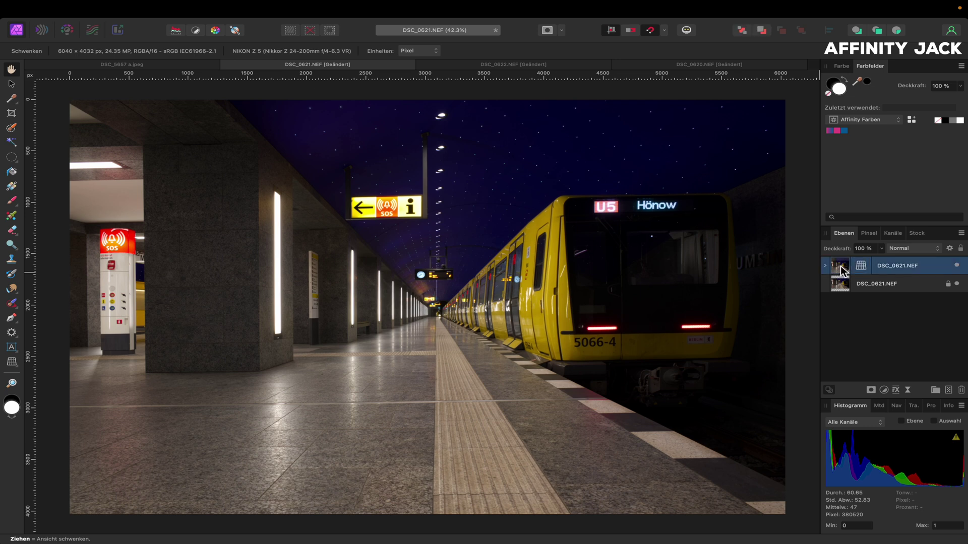
- Rasterize the top DSC_0621.NEF layer to bake in the perspective correction
{"action": "right_click", "coordinate": [841, 270]}
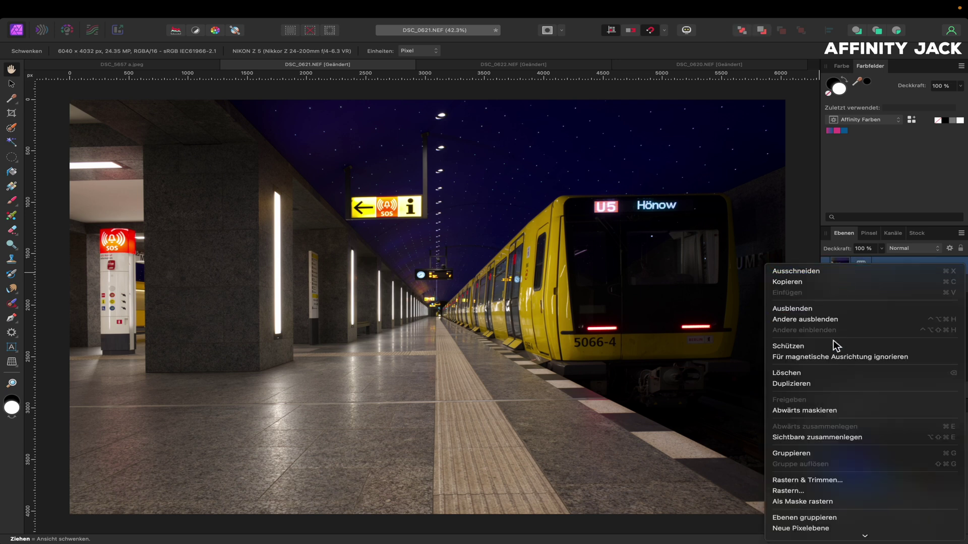
{"action": "left_click", "coordinate": [808, 491]}
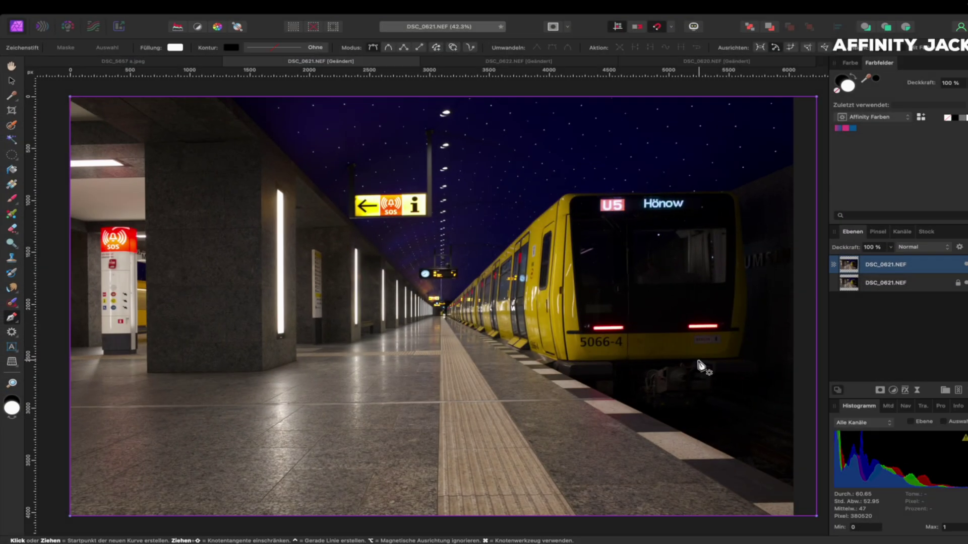
- Trace a pen outline from the train's front over its roof to the top-left corner
{"action": "scroll", "coordinate": [701, 365], "scroll_direction": "up", "scroll_amount": 2}
{"action": "scroll", "coordinate": [696, 367], "scroll_direction": "up", "scroll_amount": 2}
{"action": "scroll", "coordinate": [693, 367], "scroll_direction": "up", "scroll_amount": 3}
{"action": "left_click", "coordinate": [607, 422]}
{"action": "left_click_drag", "start_coordinate": [624, 272], "coordinate": [622, 241]}
{"action": "scroll", "coordinate": [629, 242], "scroll_direction": "up", "scroll_amount": 3}
{"action": "scroll", "coordinate": [636, 227], "scroll_direction": "up", "scroll_amount": 3}
{"action": "left_click", "coordinate": [648, 211]}
{"action": "left_click_drag", "start_coordinate": [620, 190], "coordinate": [600, 190]}
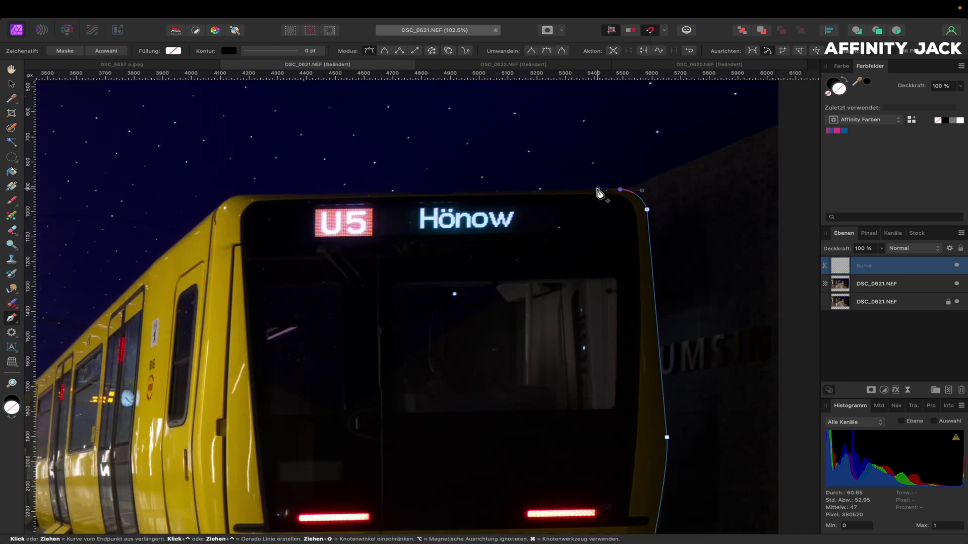
{"action": "left_click_drag", "start_coordinate": [239, 198], "coordinate": [218, 208]}
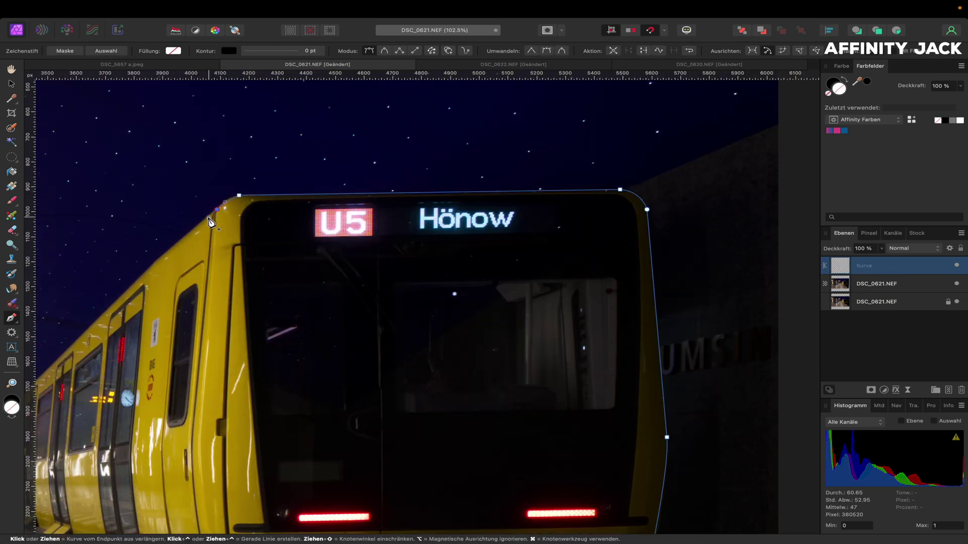
- Close the outline along the lower and right image edges and convert it to a selection
{"action": "scroll", "coordinate": [325, 237], "scroll_direction": "left", "scroll_amount": 5}
{"action": "scroll", "coordinate": [325, 237], "scroll_direction": "left", "scroll_amount": 5}
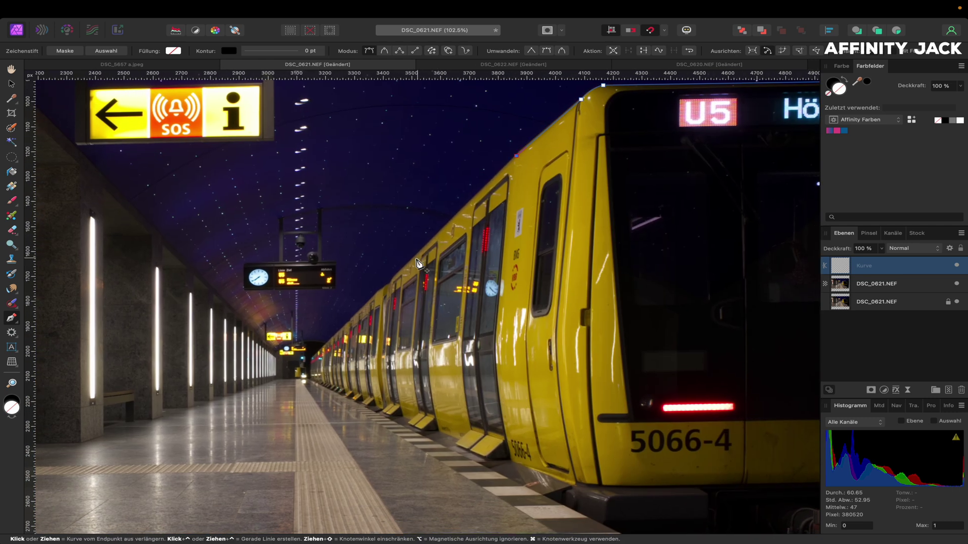
{"action": "scroll", "coordinate": [371, 346], "scroll_direction": "up", "scroll_amount": 5}
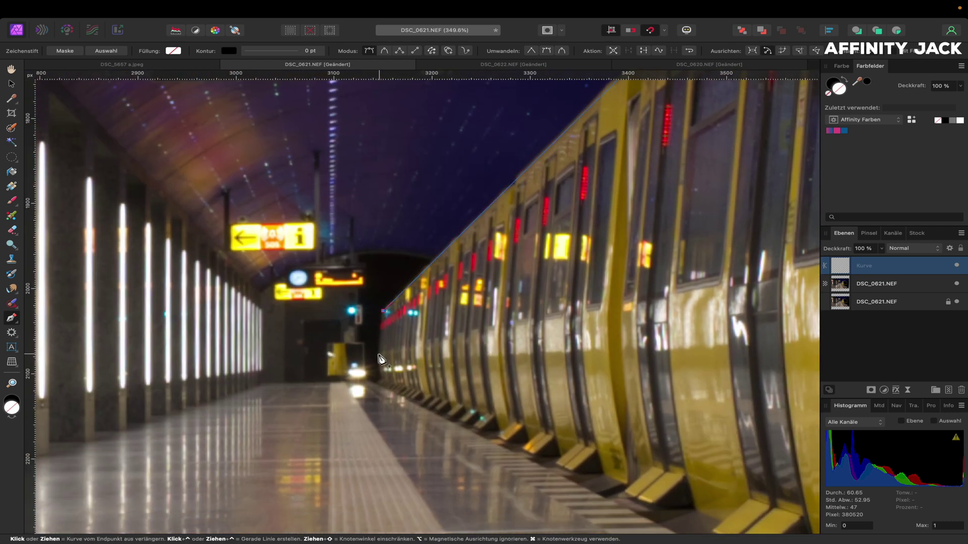
{"action": "scroll", "coordinate": [375, 388], "scroll_direction": "right", "scroll_amount": 2}
{"action": "scroll", "coordinate": [376, 388], "scroll_direction": "down", "scroll_amount": 5}
{"action": "scroll", "coordinate": [374, 388], "scroll_direction": "right", "scroll_amount": 5}
{"action": "scroll", "coordinate": [374, 389], "scroll_direction": "right", "scroll_amount": 5}
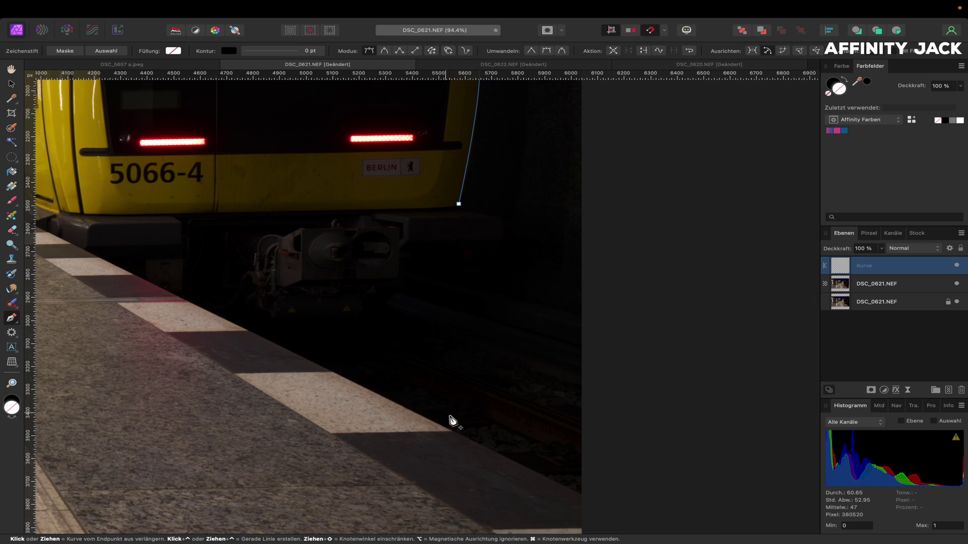
{"action": "left_click", "coordinate": [582, 496]}
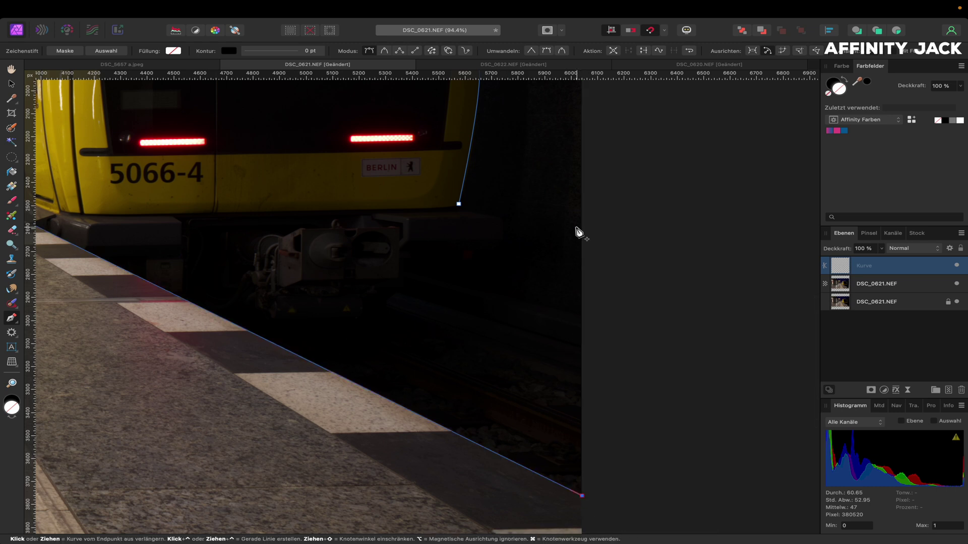
{"action": "left_click", "coordinate": [582, 212]}
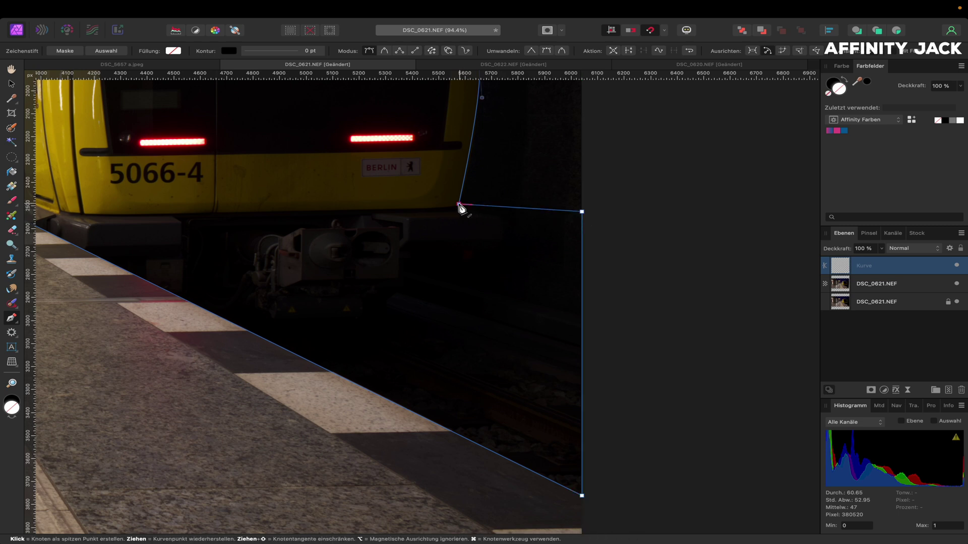
{"action": "key", "text": "super+0"}
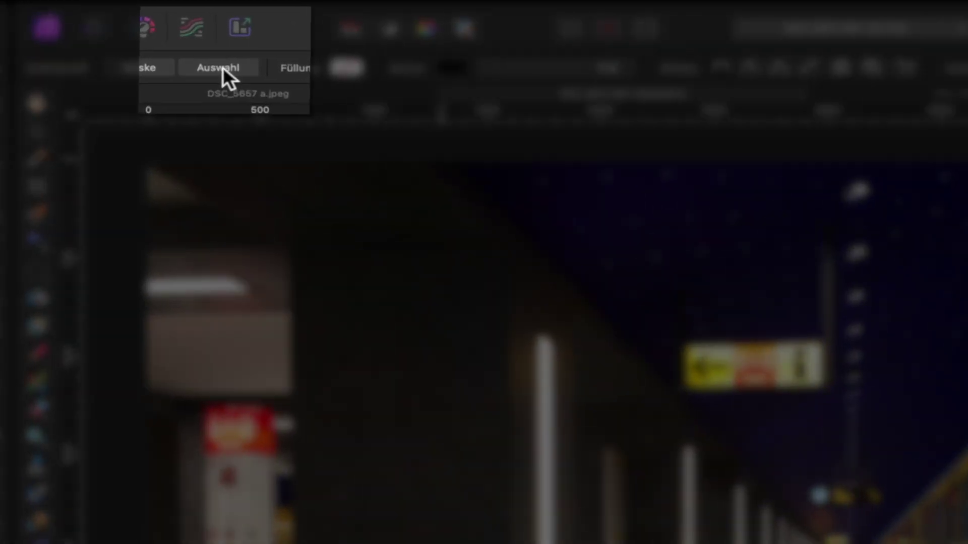
{"action": "left_click", "coordinate": [222, 67]}
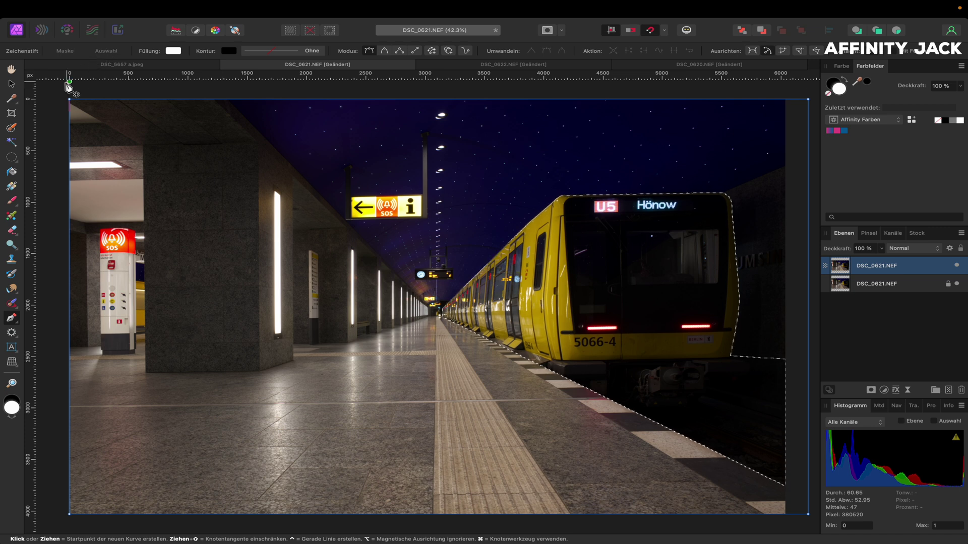
- Refine the train selection with 1 px Randschärfe and Neue Ebene as output
{"action": "left_click", "coordinate": [11, 129]}
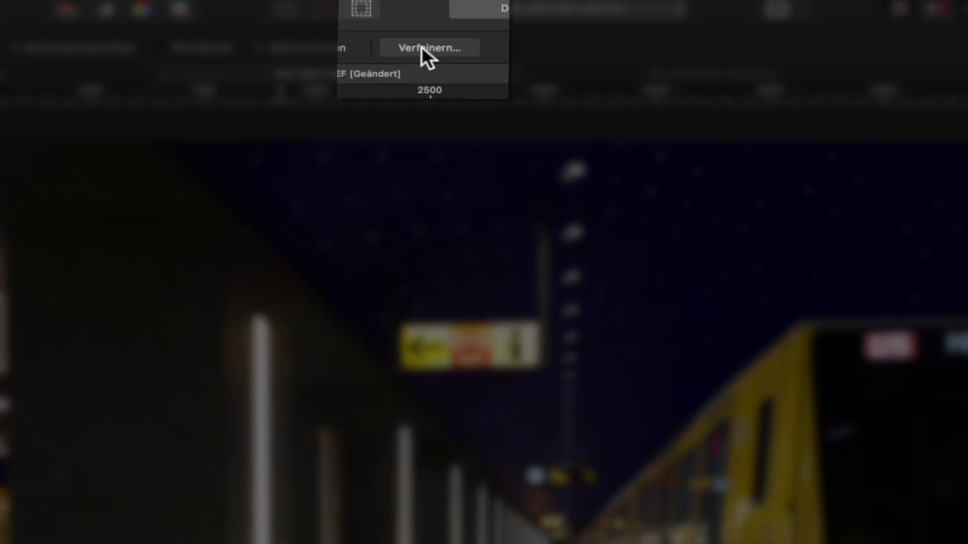
{"action": "left_click", "coordinate": [418, 45]}
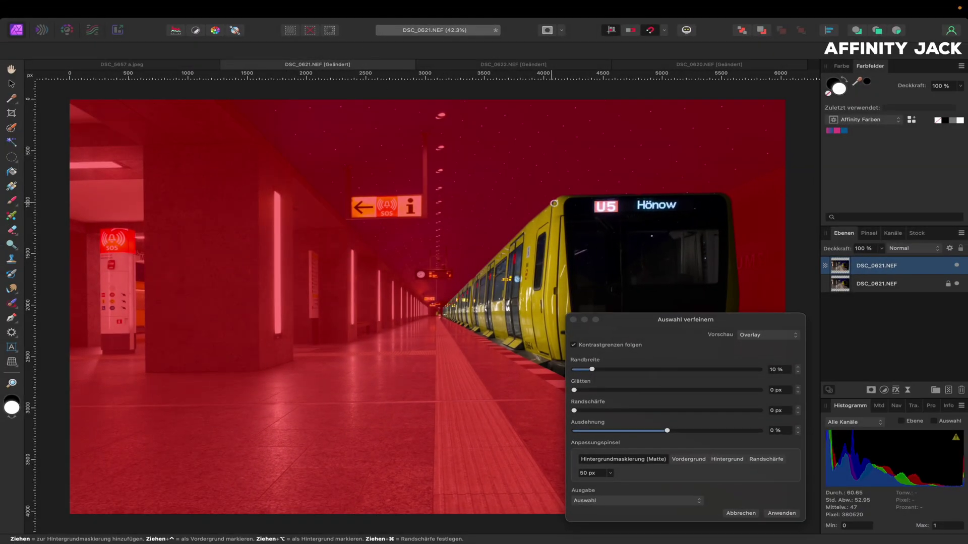
{"action": "left_click", "coordinate": [574, 410]}
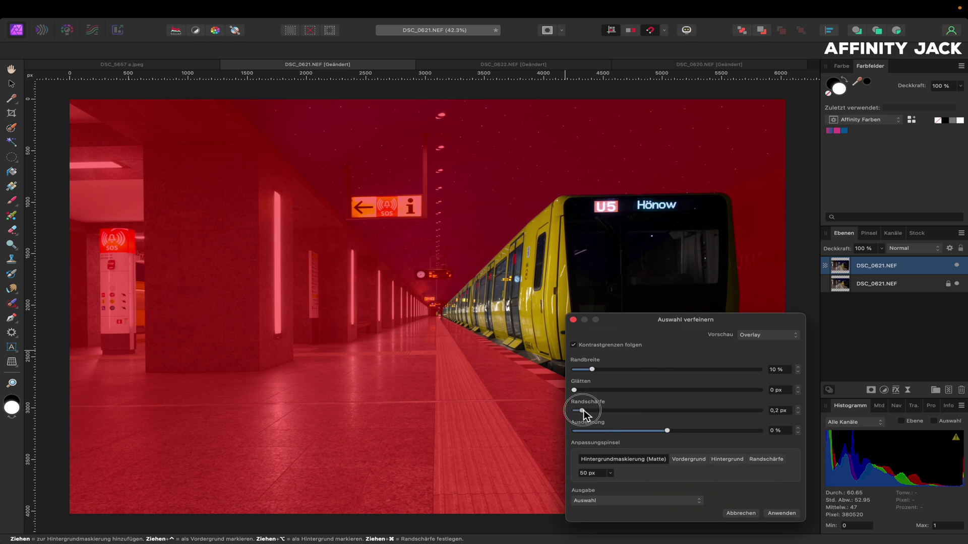
{"action": "left_click_drag", "start_coordinate": [609, 414], "coordinate": [614, 413]}
{"action": "left_click", "coordinate": [699, 504]}
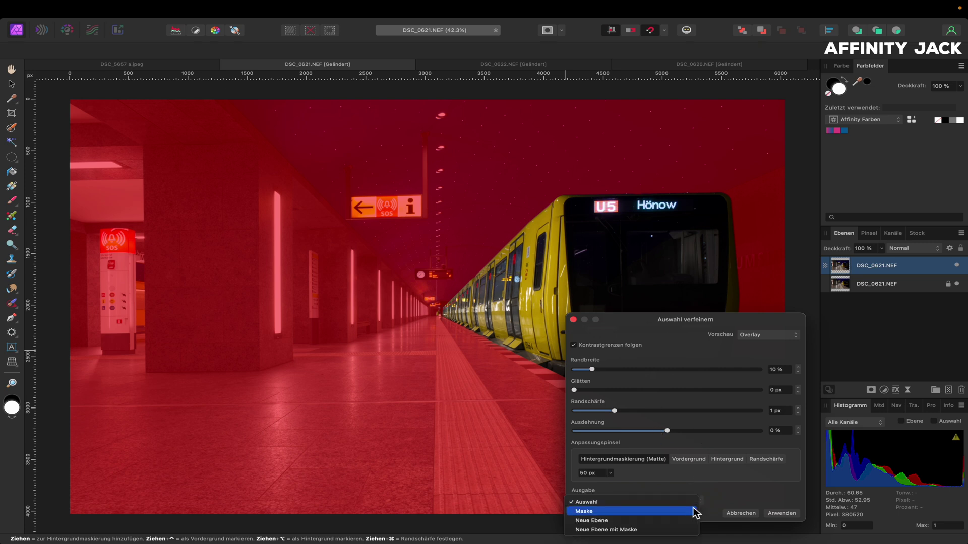
{"action": "left_click", "coordinate": [683, 520]}
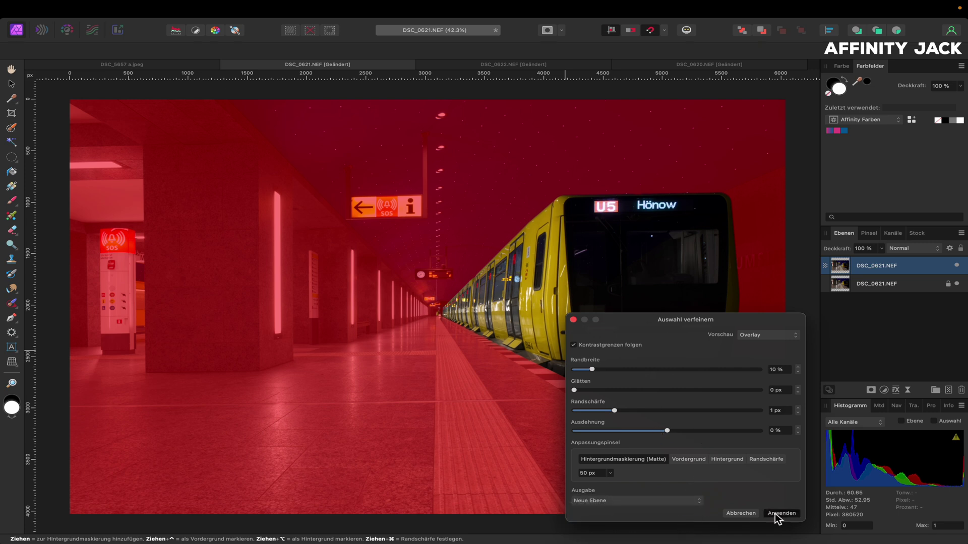
{"action": "left_click", "coordinate": [779, 514]}
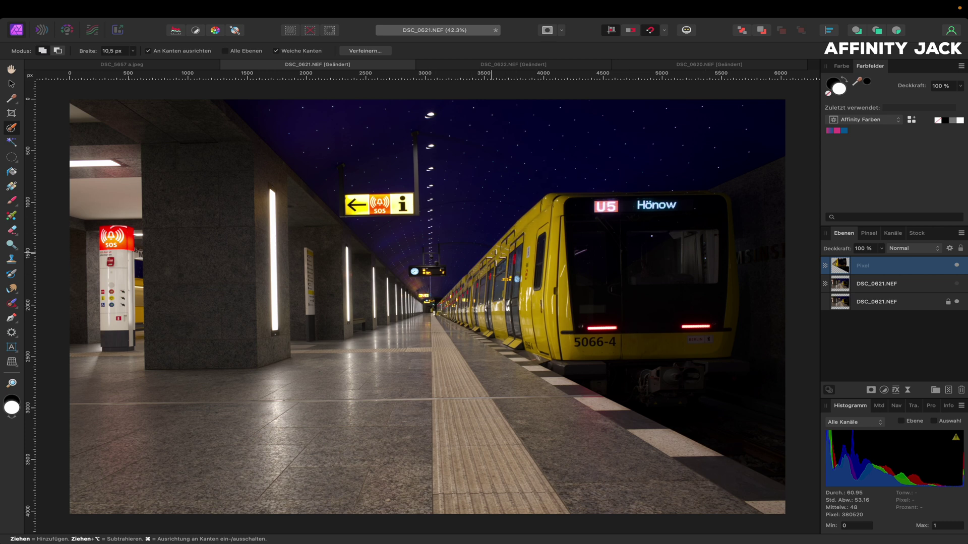
{"action": "left_click", "coordinate": [432, 308]}
- Draw a pen line along the train's roof toward the vanishing point with a white stroke
{"action": "key", "text": "h"}
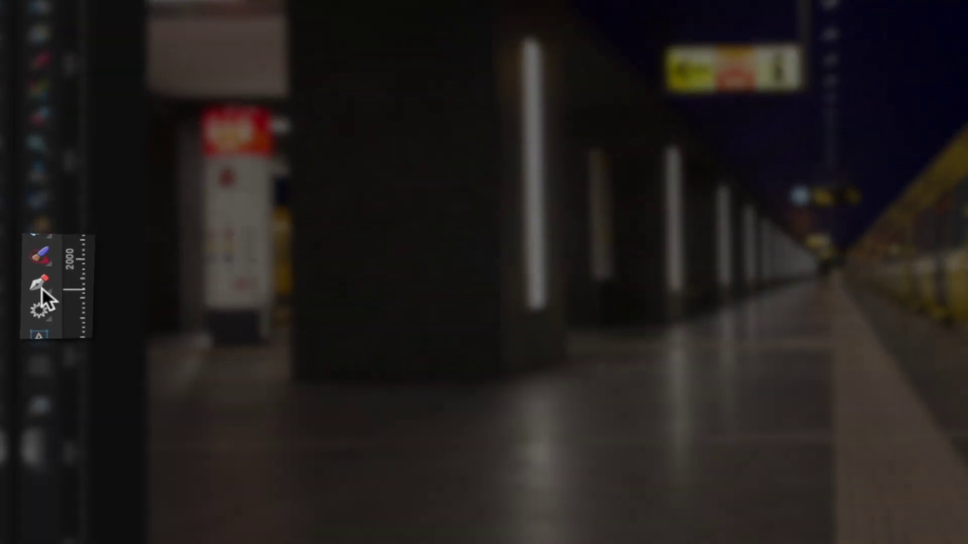
{"action": "left_click", "coordinate": [40, 285]}
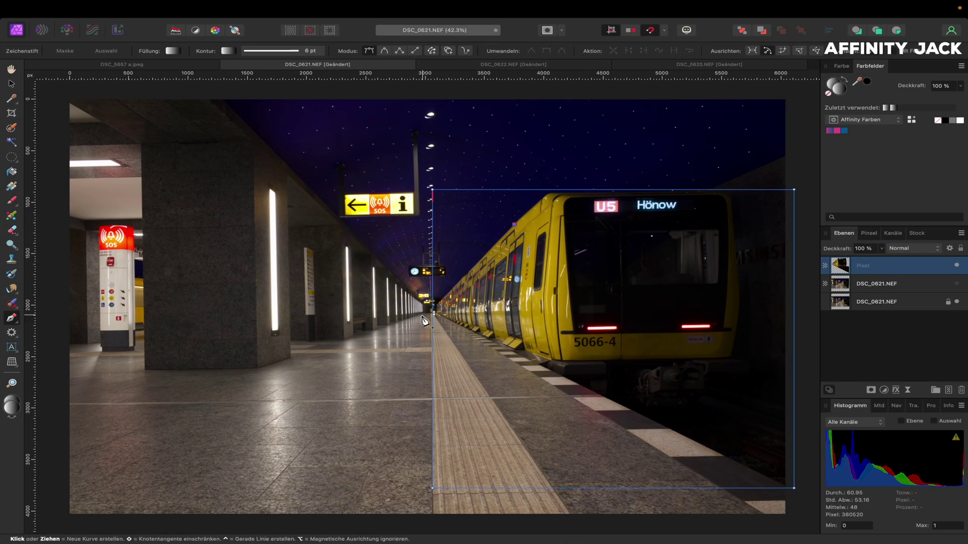
{"action": "left_click", "coordinate": [398, 340]}
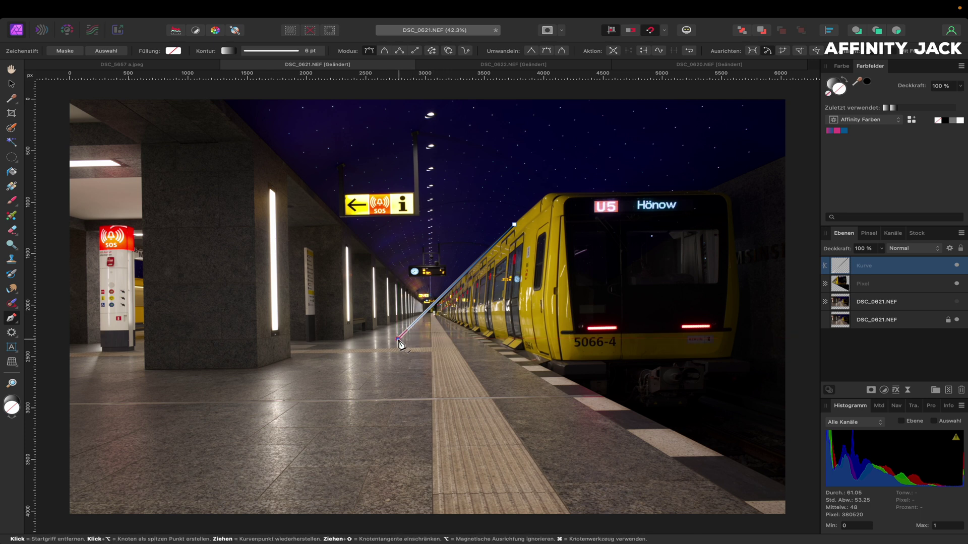
{"action": "left_click_drag", "start_coordinate": [399, 342], "coordinate": [399, 340]}
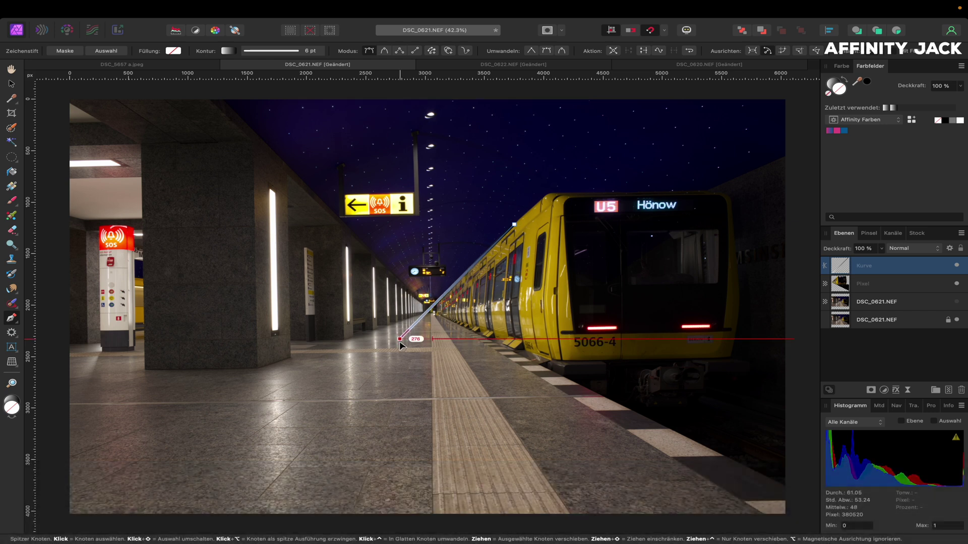
{"action": "left_click", "coordinate": [230, 53]}
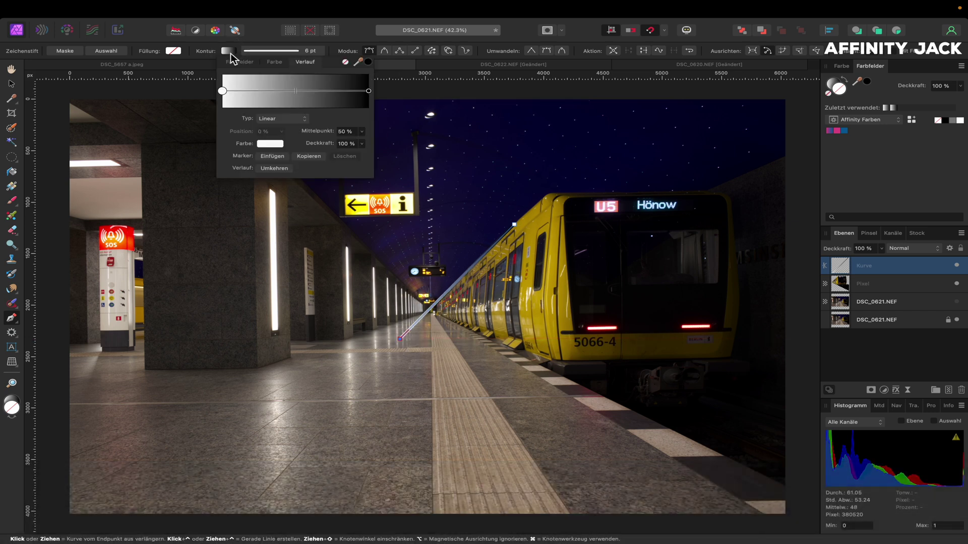
{"action": "left_click", "coordinate": [275, 62]}
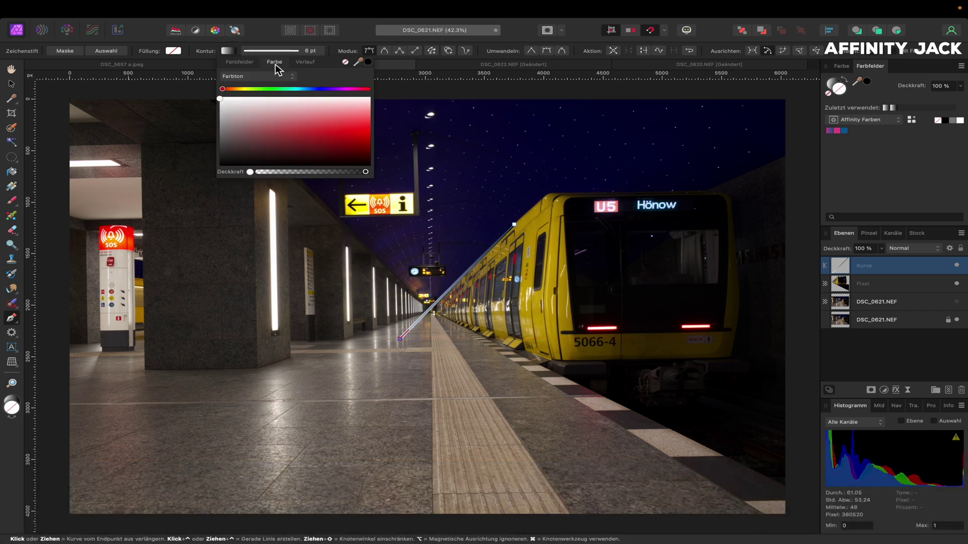
{"action": "left_click", "coordinate": [220, 100]}
{"action": "left_click", "coordinate": [309, 52]}
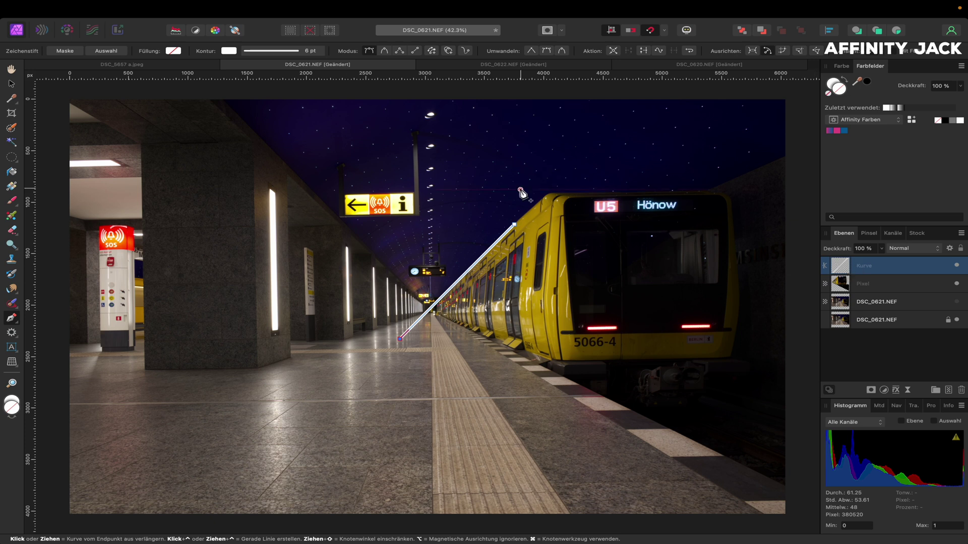
{"action": "left_click", "coordinate": [12, 86]}
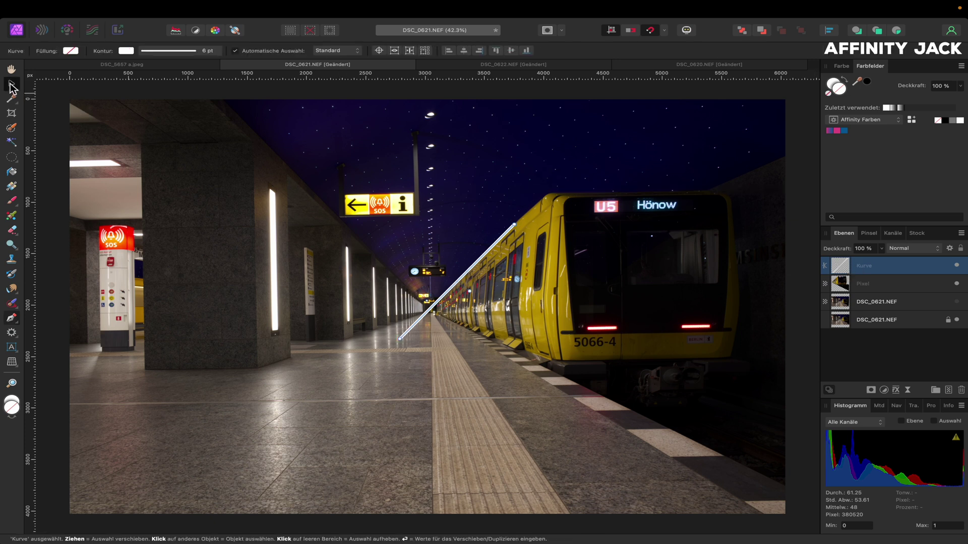
- Draw a second pen line from the vanishing point to the platform edge
{"action": "left_click", "coordinate": [119, 137]}
{"action": "left_click", "coordinate": [12, 319]}
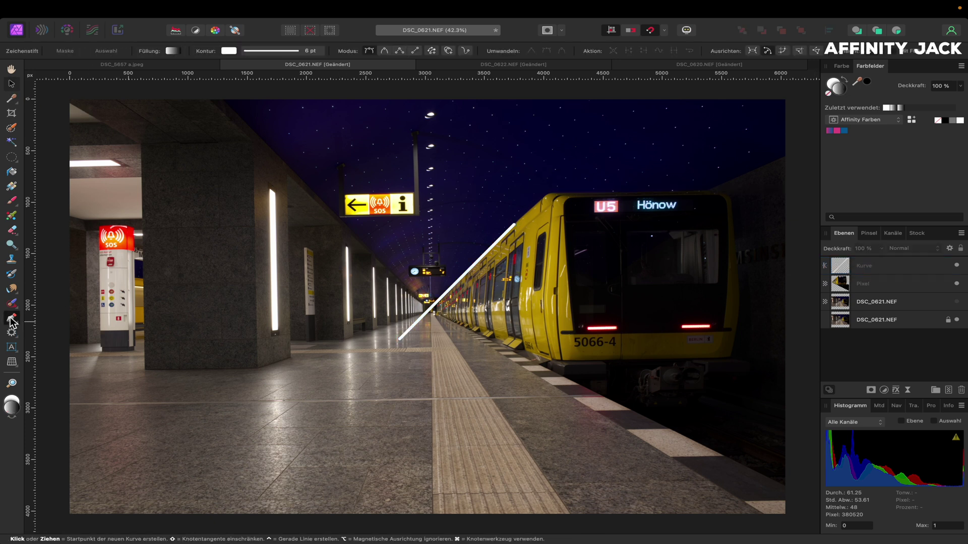
{"action": "left_click", "coordinate": [577, 383]}
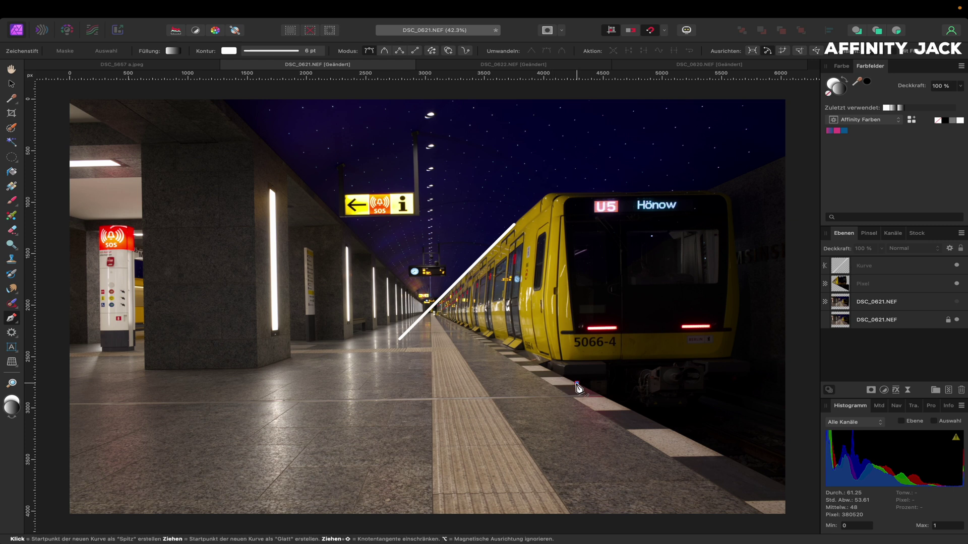
{"action": "left_click", "coordinate": [415, 308]}
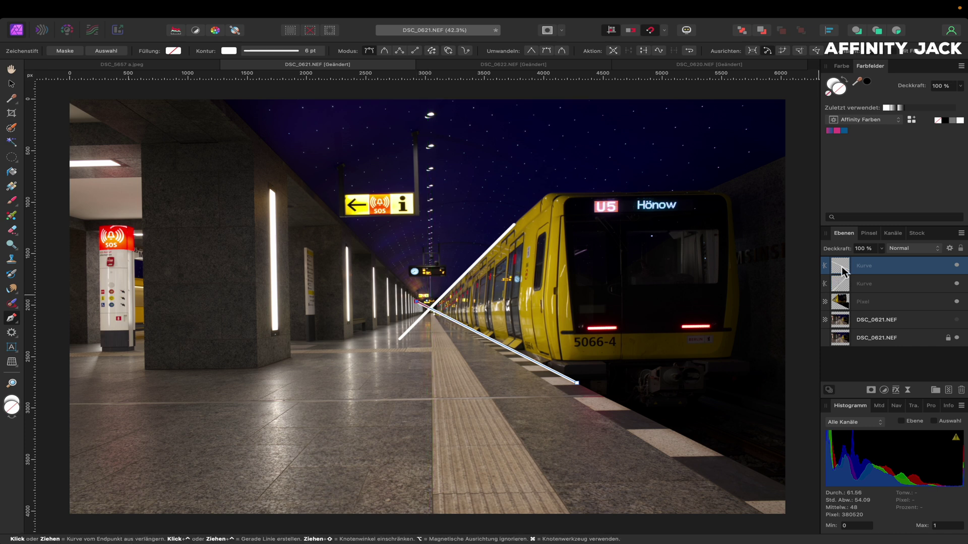
- Group both line layers and name the group Fluchtpunkt
{"action": "left_click", "coordinate": [845, 286], "text": "shift"}
{"action": "key", "text": "super+g"}
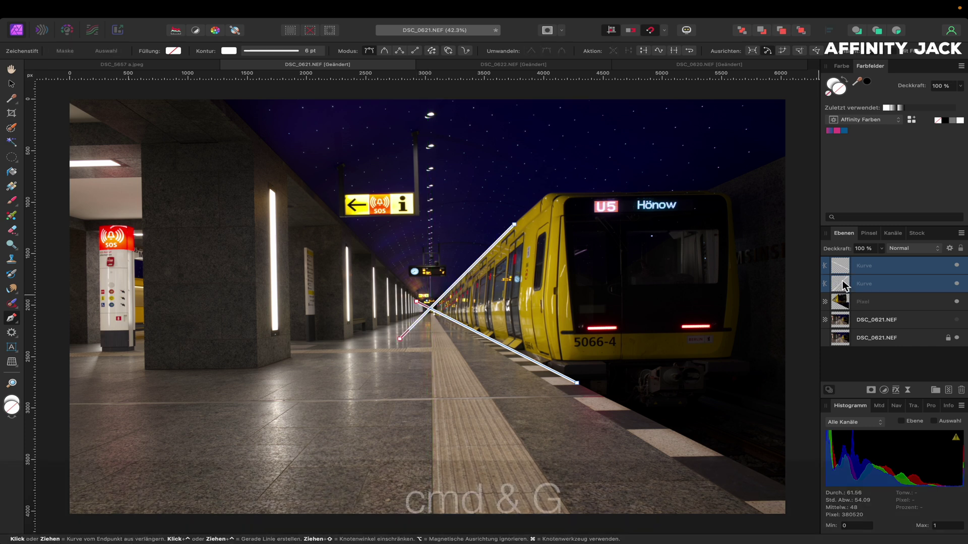
{"action": "double_click", "coordinate": [866, 267]}
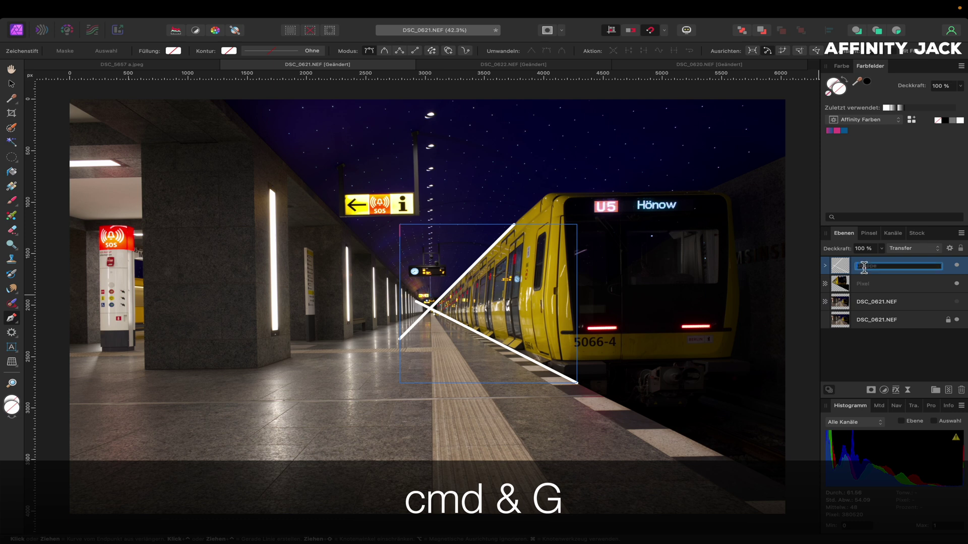
{"action": "type", "text": "Fluchtpunkt"}
{"action": "key", "text": "Return"}
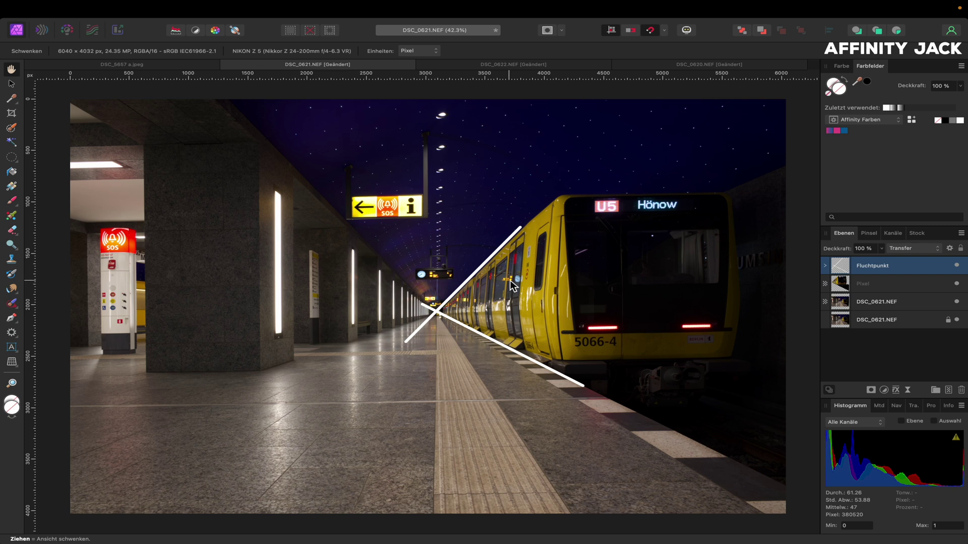
{"action": "left_click", "coordinate": [843, 291]}
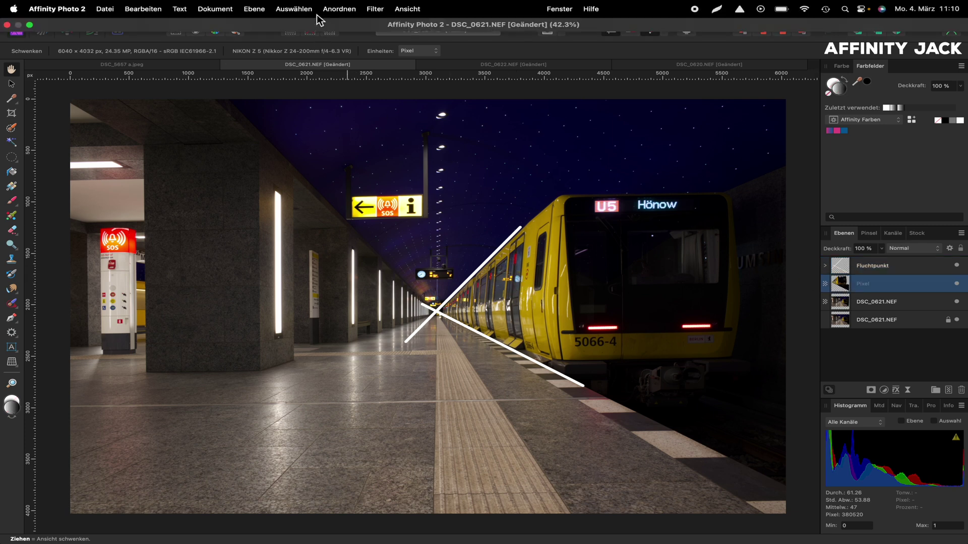
{"action": "left_click", "coordinate": [375, 10]}
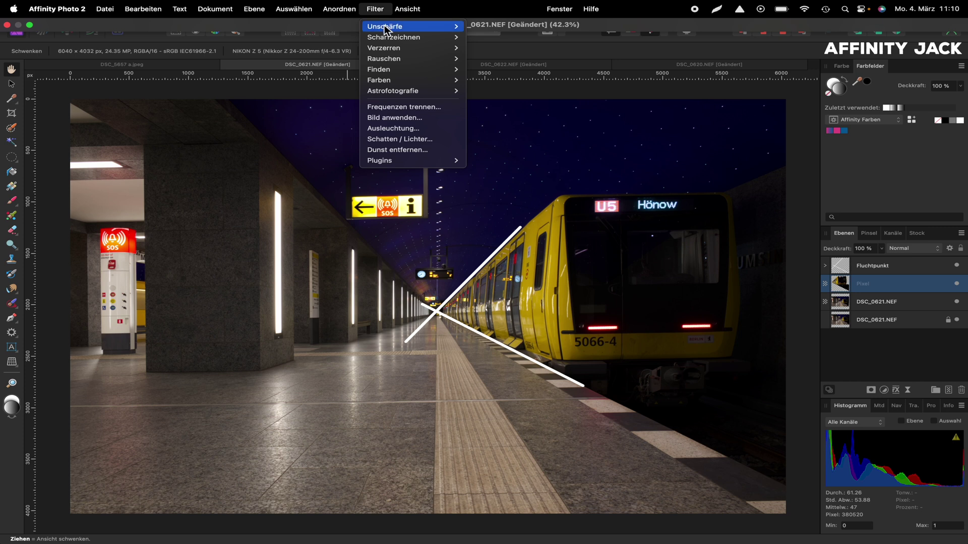
{"action": "mouse_move", "coordinate": [409, 26]}
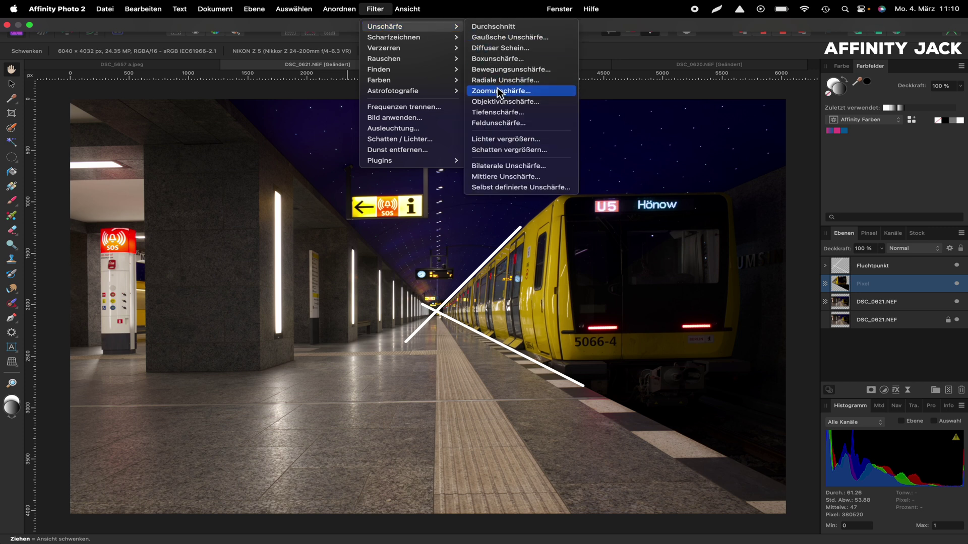
{"action": "left_click", "coordinate": [498, 92]}
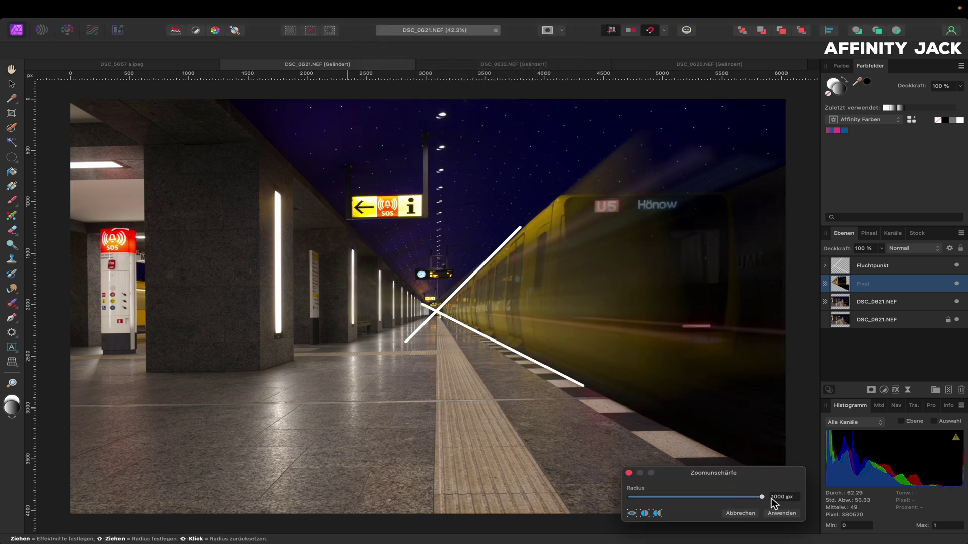
{"action": "left_click_drag", "start_coordinate": [761, 497], "coordinate": [751, 498]}
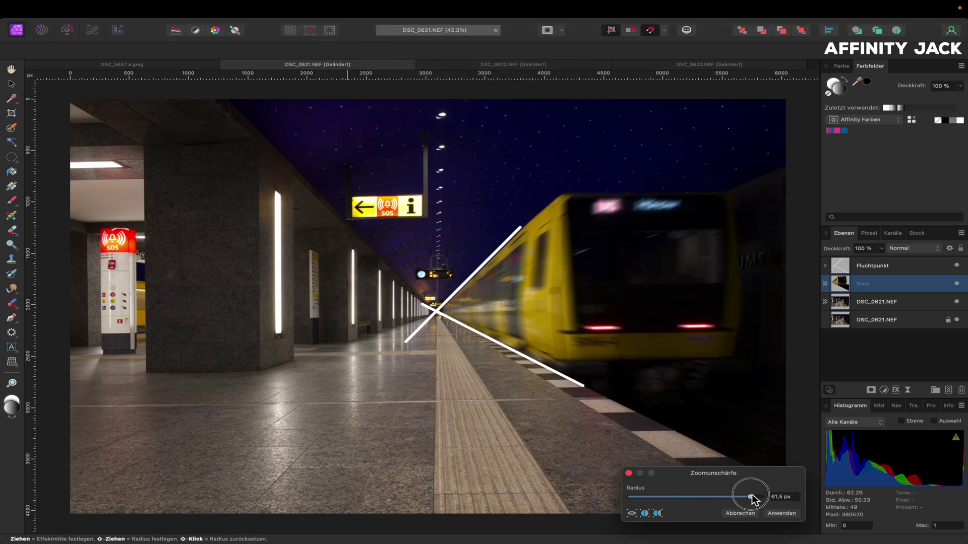
{"action": "mouse_move", "coordinate": [752, 498]}
{"action": "left_mouse_down"}
{"action": "mouse_move", "coordinate": [727, 498]}
{"action": "mouse_move", "coordinate": [755, 498]}
{"action": "left_mouse_up"}
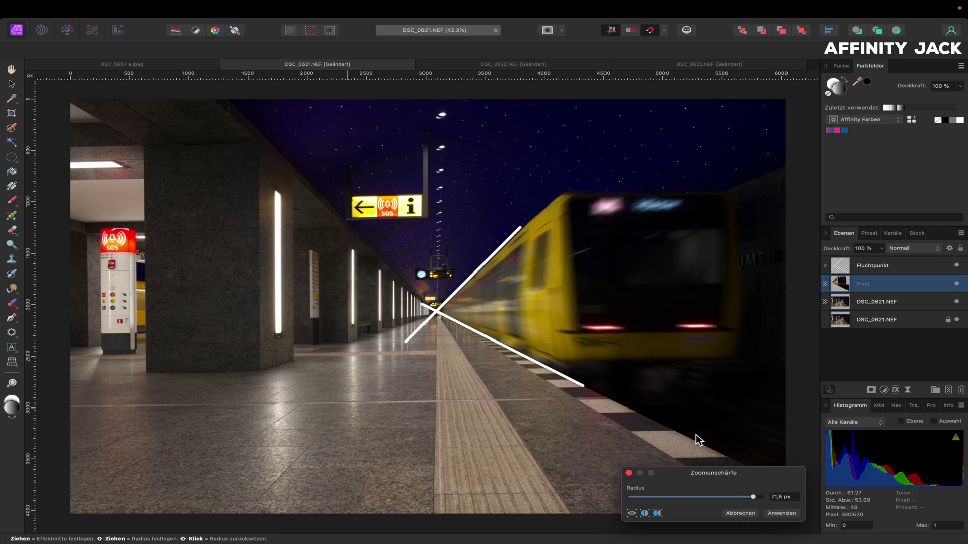
{"action": "left_click", "coordinate": [740, 513]}
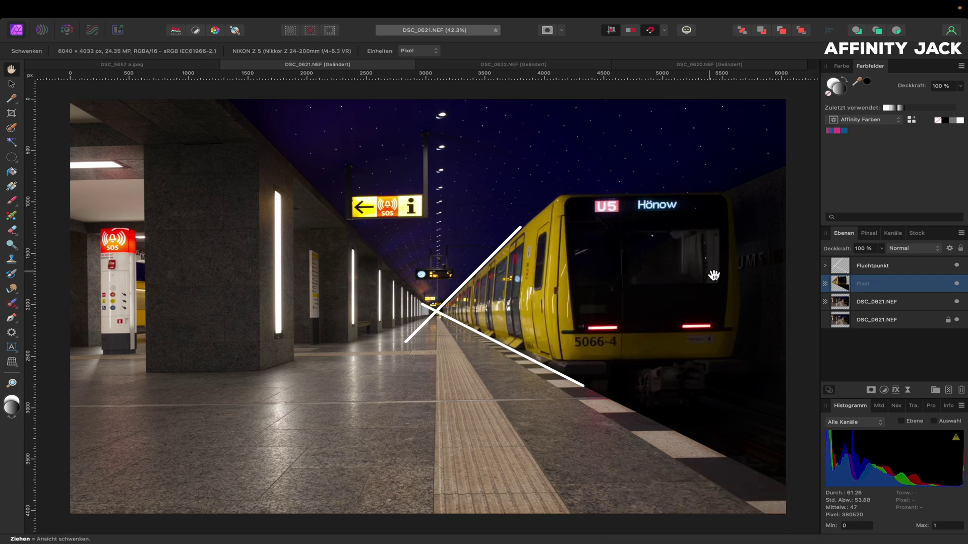
{"action": "left_click", "coordinate": [839, 307]}
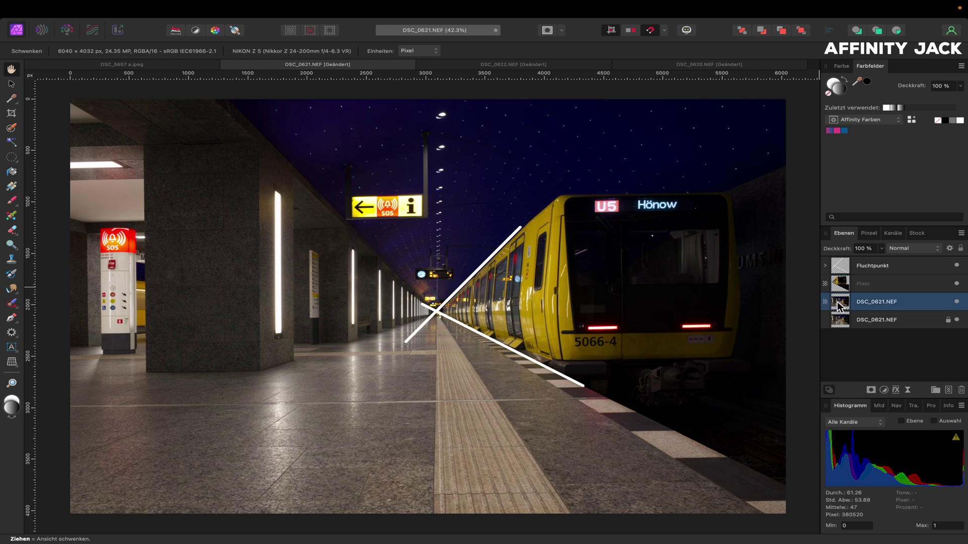
- Add a Zoom Blur filter centred on the track vanishing point
{"action": "left_click", "coordinate": [337, 7]}
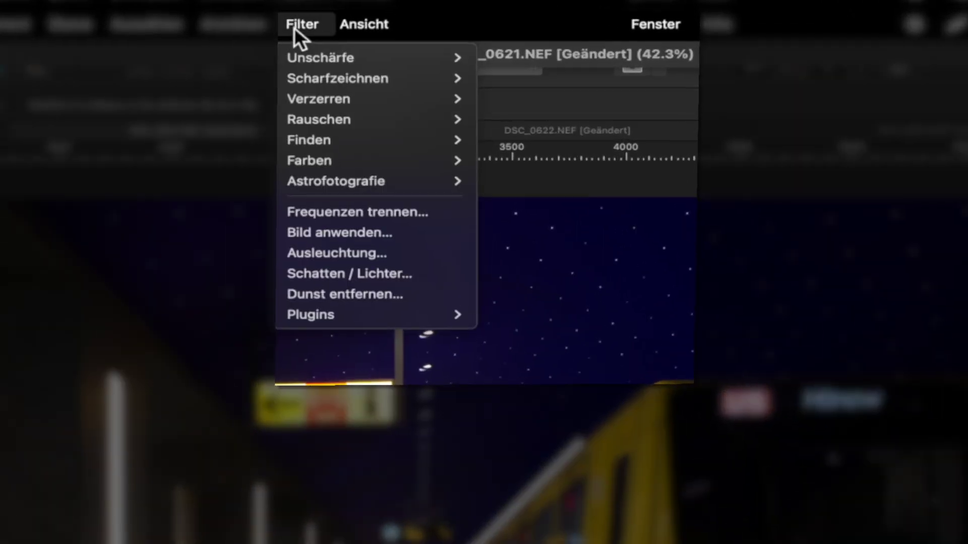
{"action": "mouse_move", "coordinate": [371, 46]}
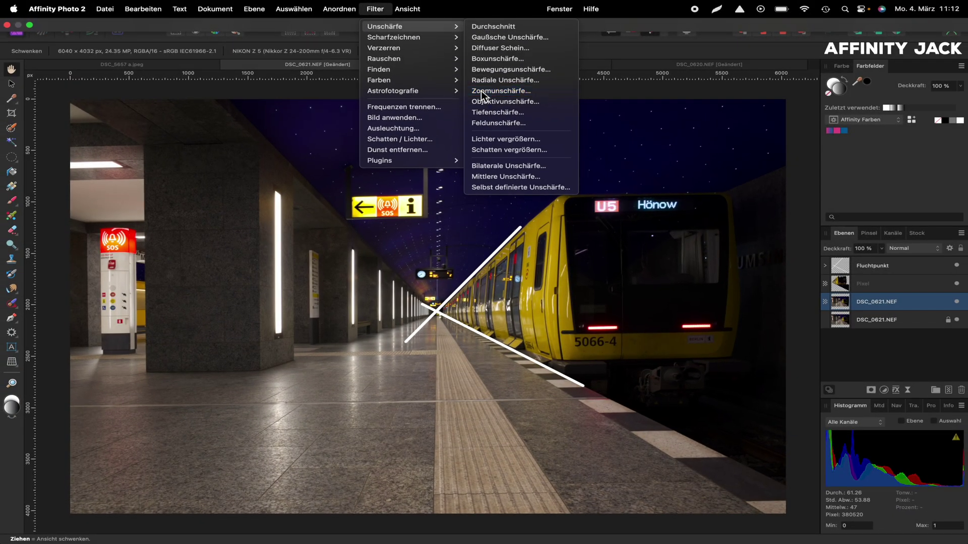
{"action": "left_click", "coordinate": [481, 92]}
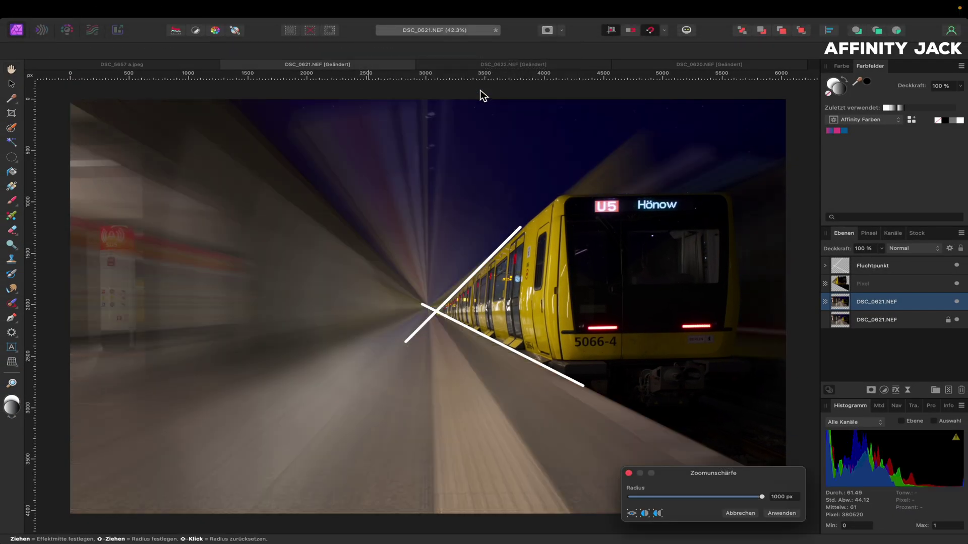
{"action": "mouse_move", "coordinate": [429, 306]}
{"action": "left_mouse_down"}
{"action": "mouse_move", "coordinate": [436, 313]}
{"action": "mouse_move", "coordinate": [414, 266]}
{"action": "mouse_move", "coordinate": [437, 310]}
{"action": "mouse_move", "coordinate": [357, 321]}
{"action": "left_mouse_up"}
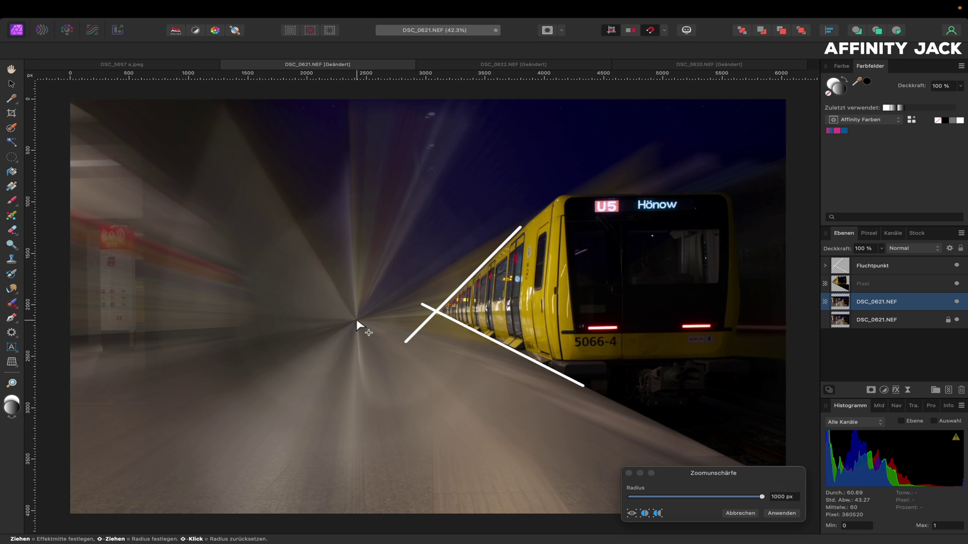
{"action": "left_click_drag", "start_coordinate": [356, 321], "coordinate": [436, 313]}
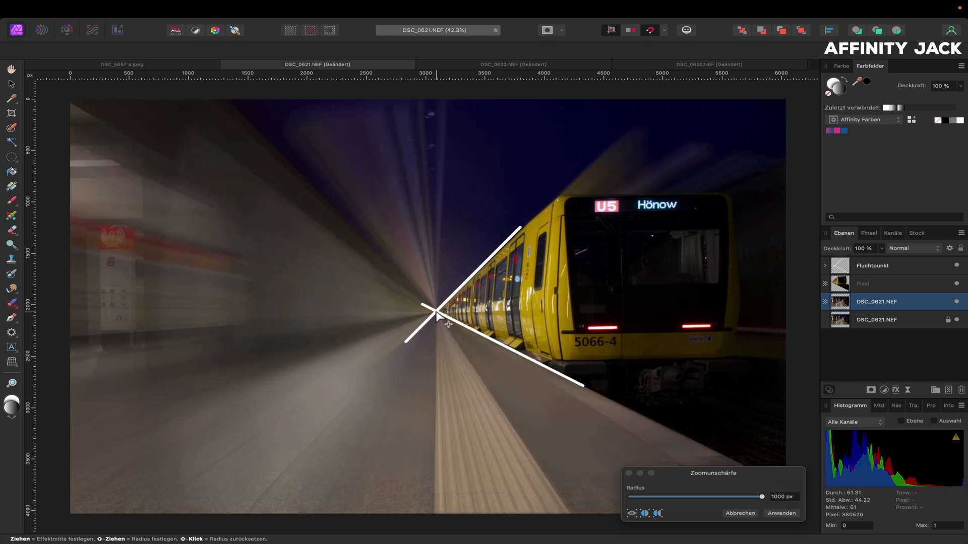
- Set the zoom blur radius to 100 px, apply it, then undo it
{"action": "left_click", "coordinate": [778, 498]}
{"action": "key", "text": "BackSpace"}
{"action": "key", "text": "Return"}
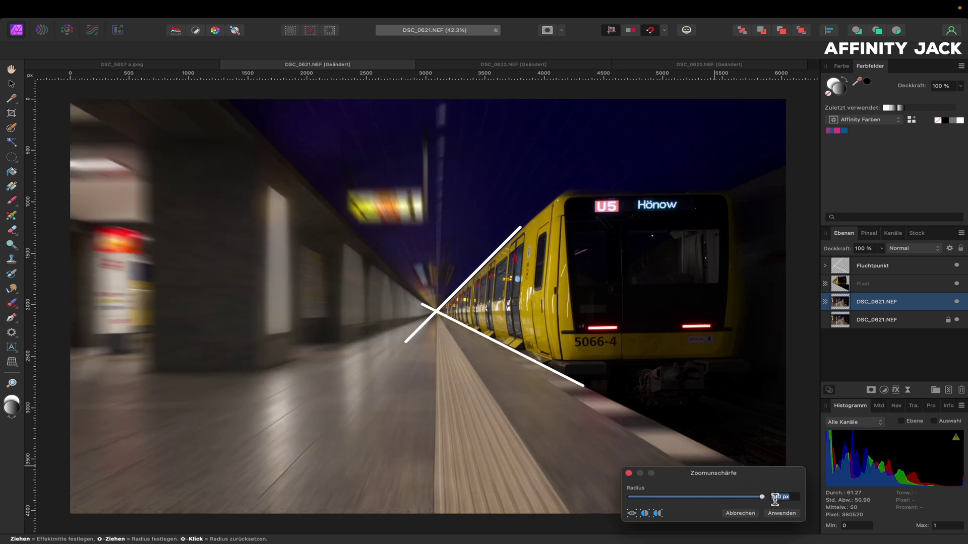
{"action": "type", "text": "500"}
{"action": "key", "text": "Return"}
{"action": "double_click", "coordinate": [777, 497]}
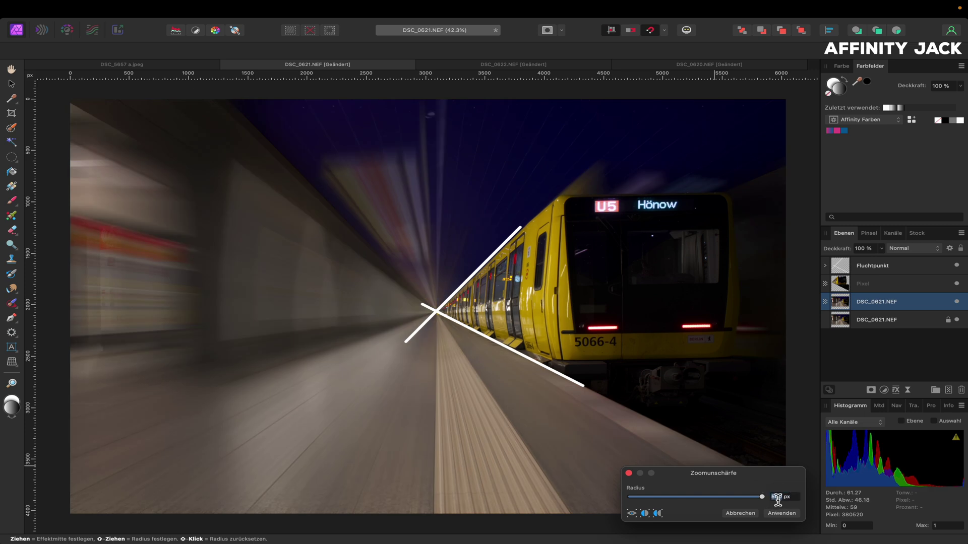
{"action": "type", "text": "100"}
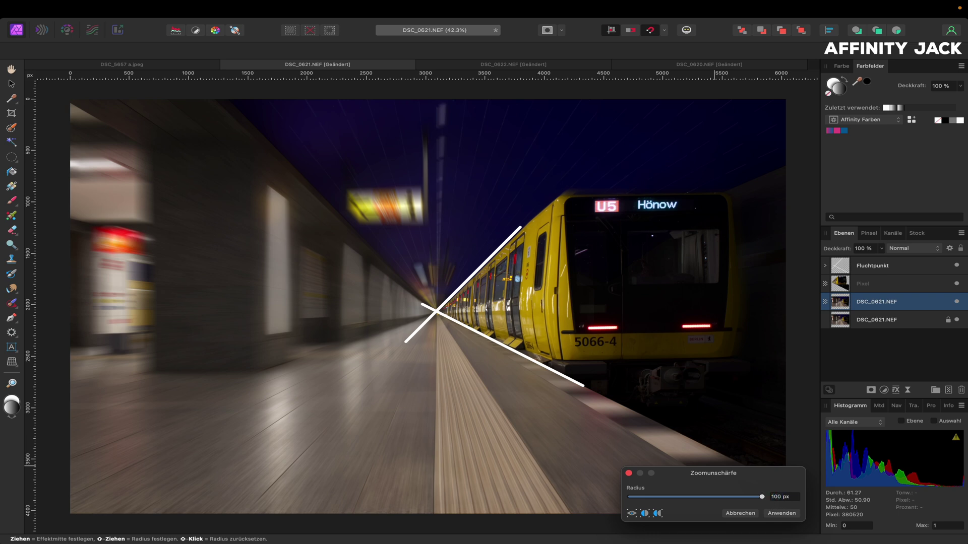
{"action": "left_click", "coordinate": [791, 516]}
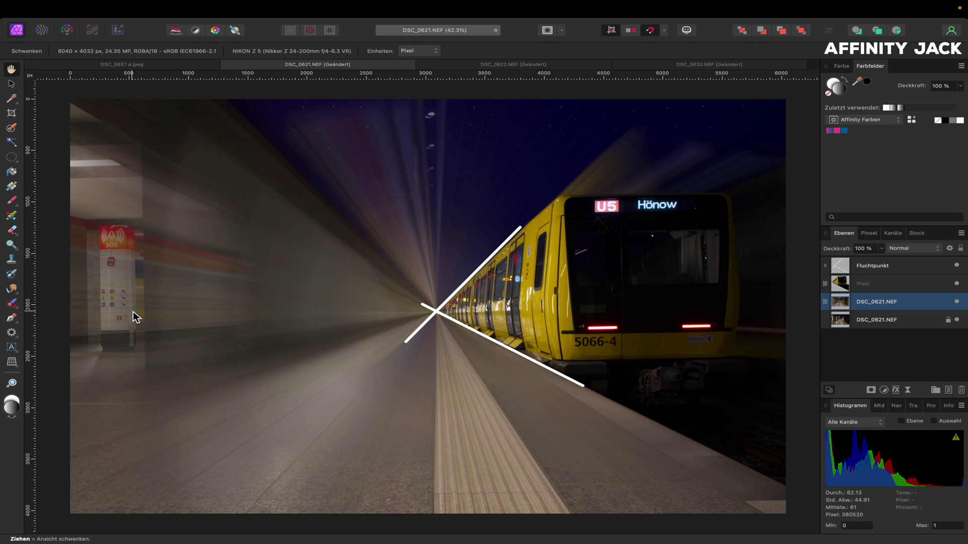
{"action": "key", "text": "super+z"}
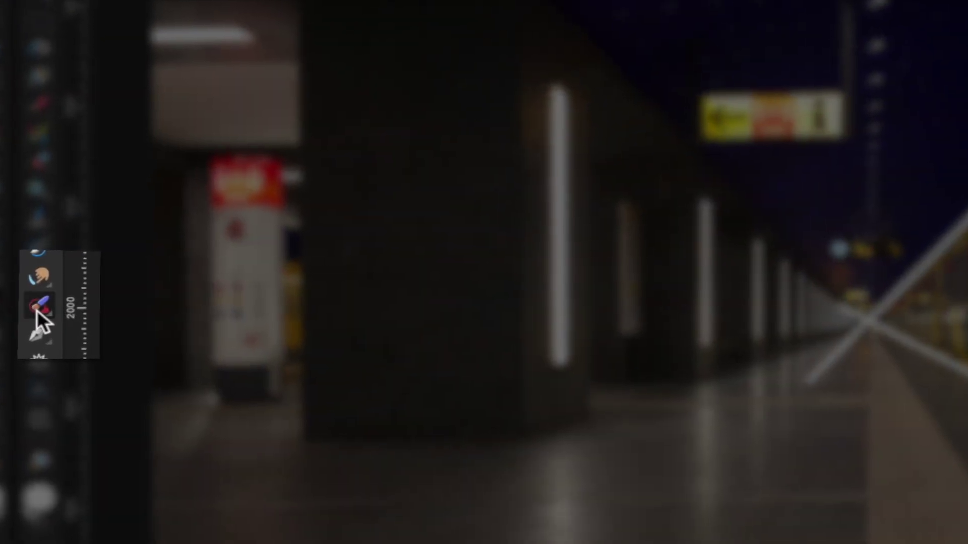
- Inpaint away the SOS pillar, left wall glare and top-left ceiling light, sampling Current Layer & Below
{"action": "left_click", "coordinate": [33, 309]}
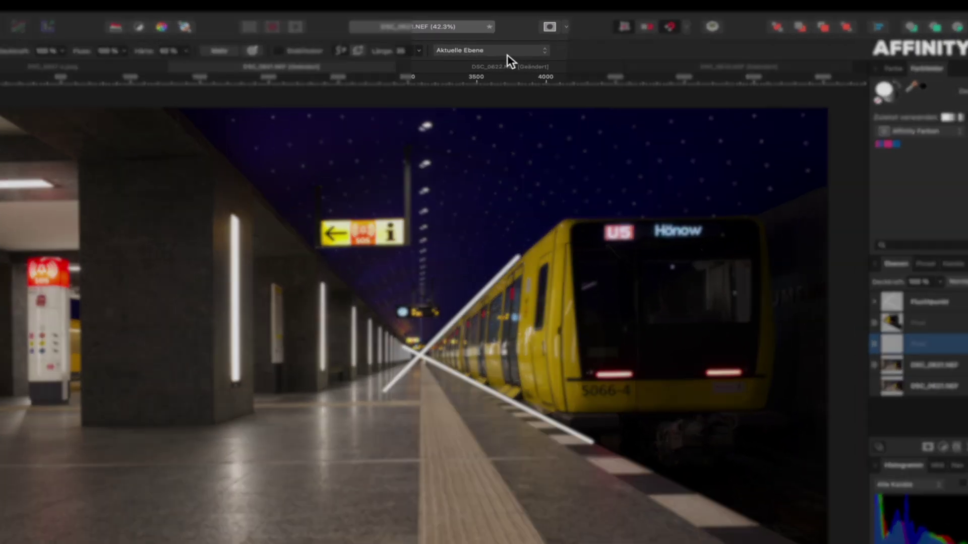
{"action": "left_click", "coordinate": [490, 58]}
{"action": "left_click", "coordinate": [474, 70]}
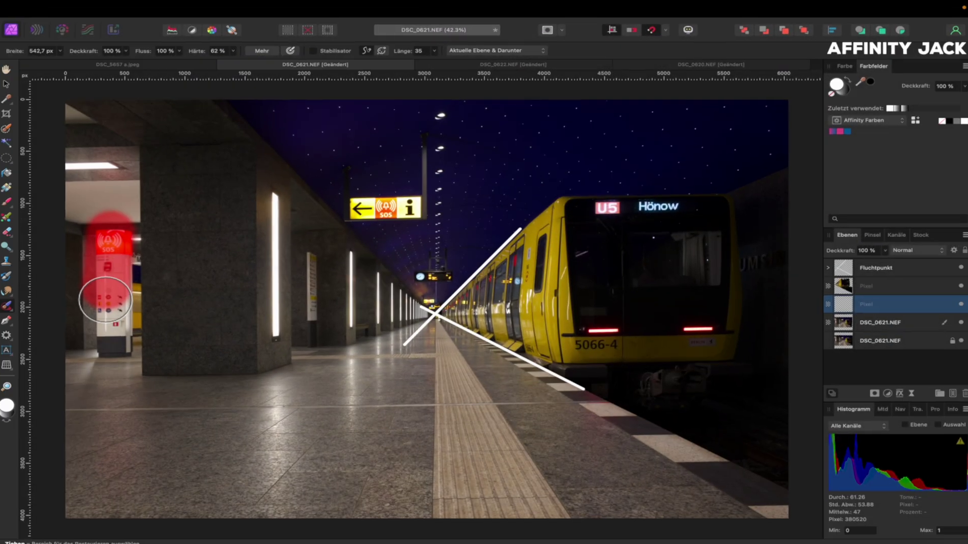
{"action": "mouse_move", "coordinate": [104, 298]}
{"action": "left_mouse_down"}
{"action": "mouse_move", "coordinate": [127, 294]}
{"action": "mouse_move", "coordinate": [126, 238]}
{"action": "left_mouse_up"}
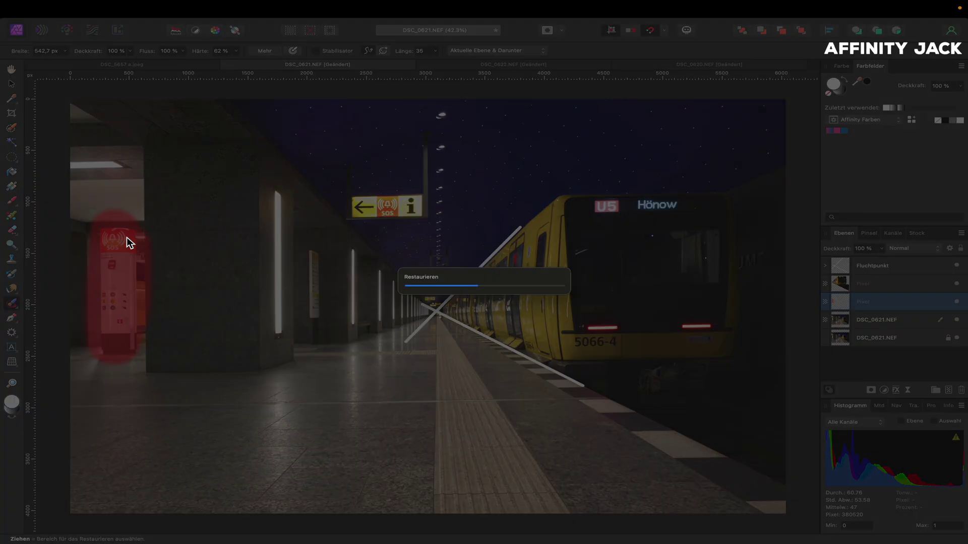
{"action": "left_click_drag", "start_coordinate": [93, 222], "coordinate": [95, 342]}
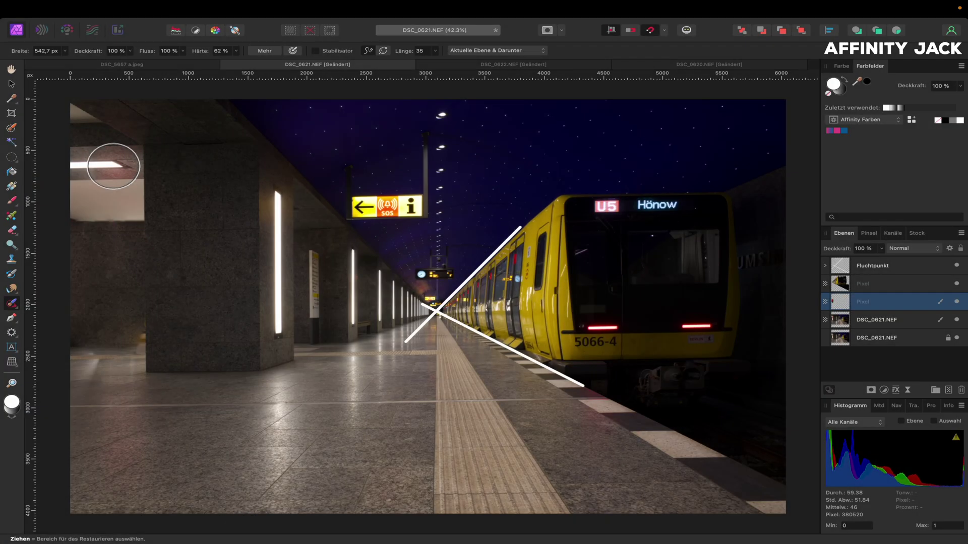
{"action": "left_click_drag", "start_coordinate": [114, 166], "coordinate": [65, 168]}
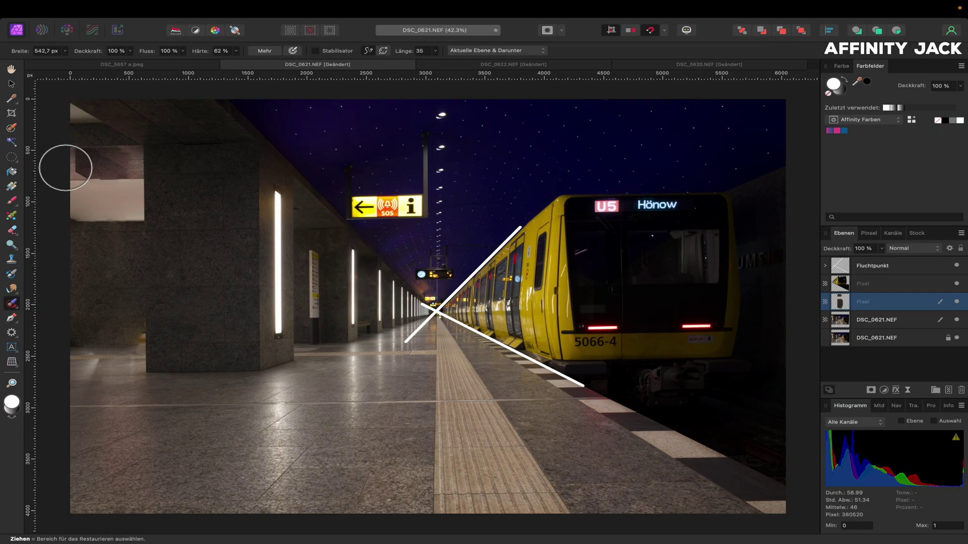
- Group the retouch and photo layers and rasterise the group into one pixel layer
{"action": "left_click_drag", "start_coordinate": [842, 319], "coordinate": [842, 319]}
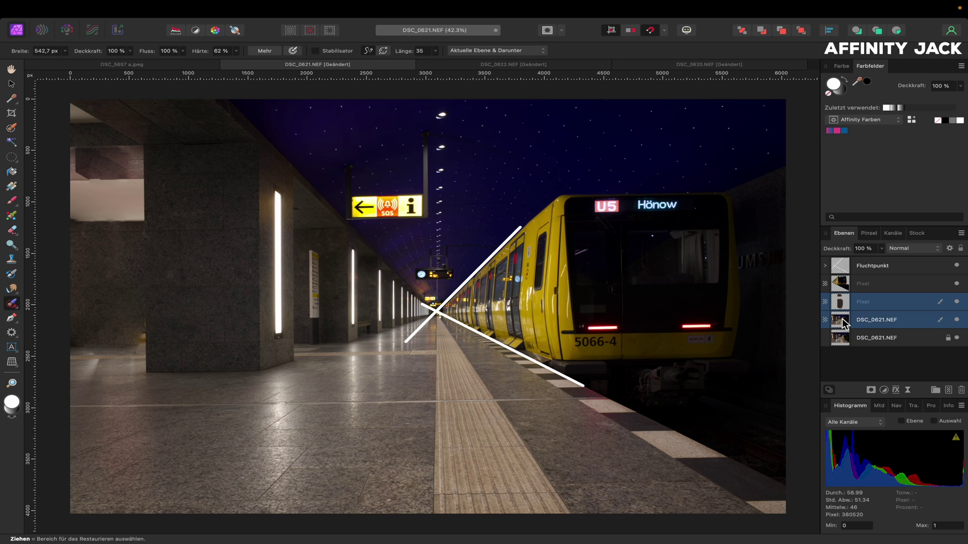
{"action": "key", "text": "super+g"}
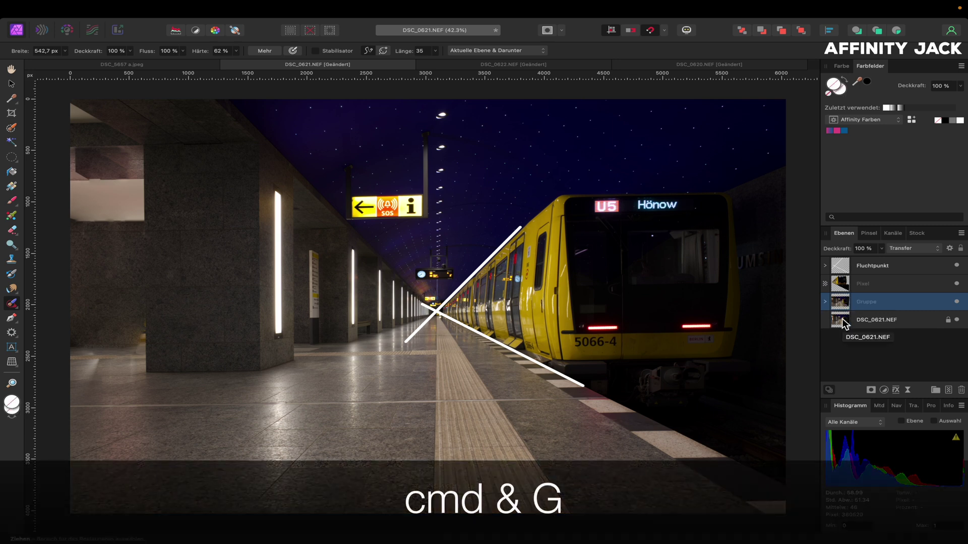
{"action": "right_click", "coordinate": [866, 303]}
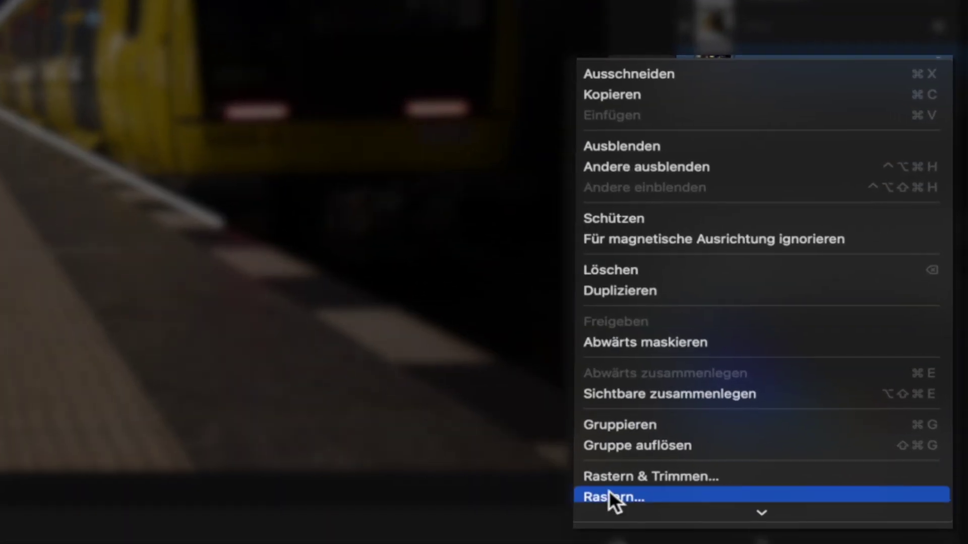
{"action": "left_click", "coordinate": [609, 491]}
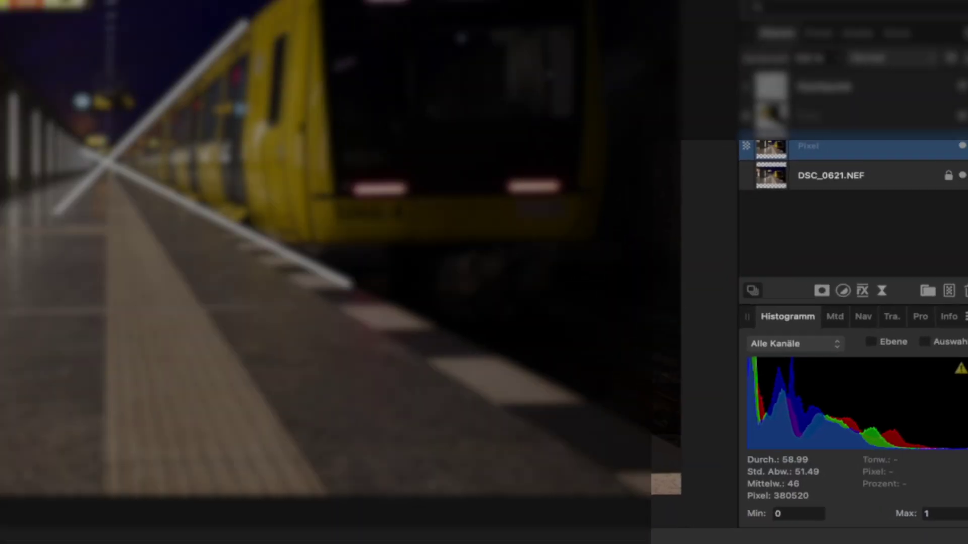
- Start a Zoom Blur centred on the vanishing point
{"action": "left_click", "coordinate": [375, 8]}
{"action": "mouse_move", "coordinate": [434, 42]}
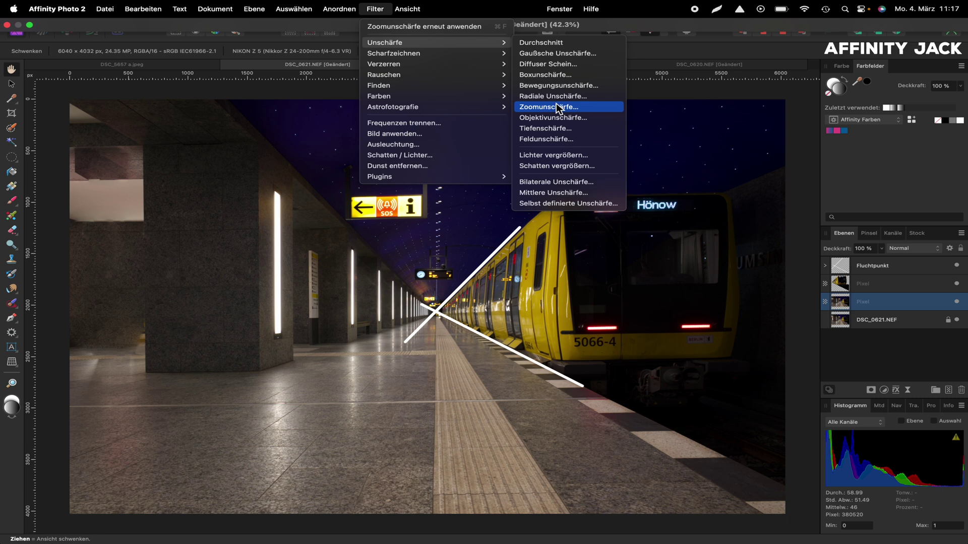
{"action": "left_click", "coordinate": [550, 107]}
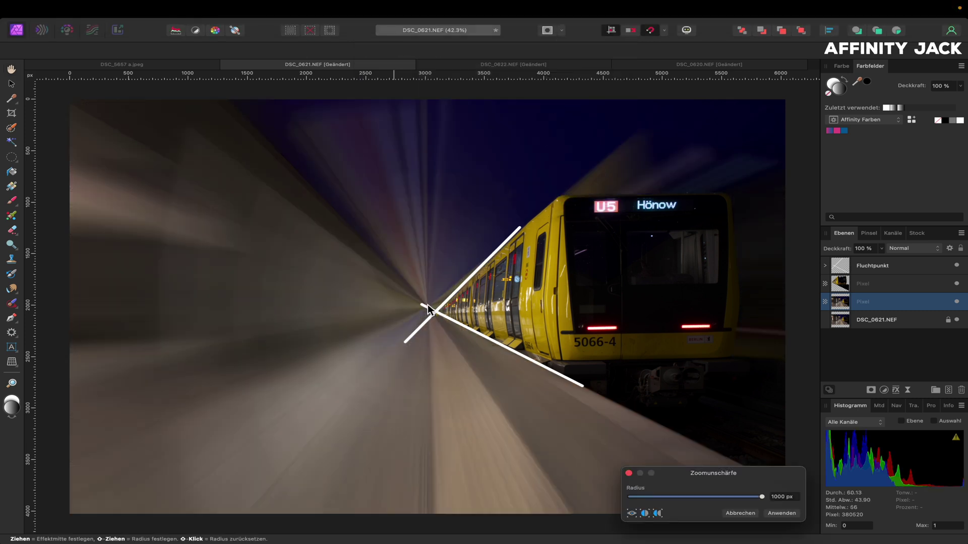
{"action": "left_click_drag", "start_coordinate": [427, 309], "coordinate": [435, 315]}
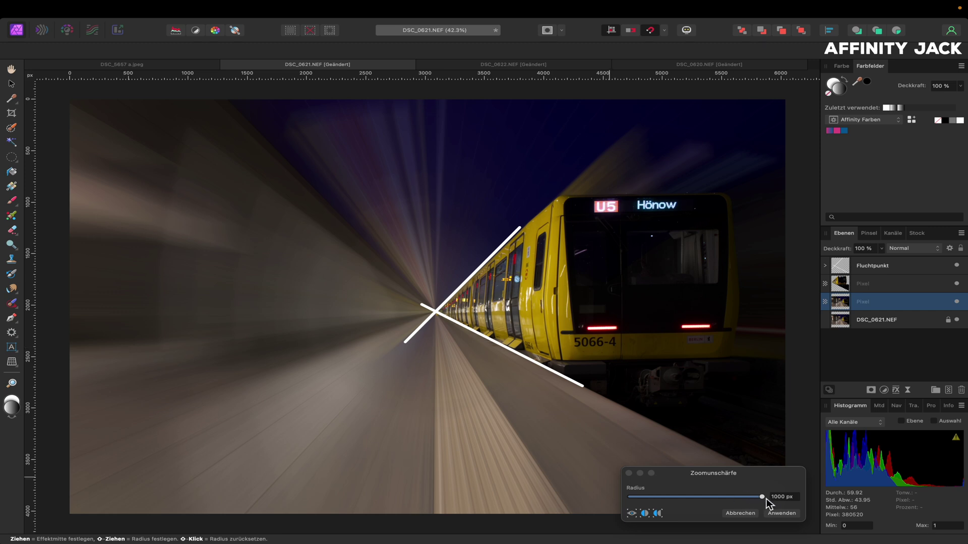
- Set the zoom blur radius to 1000 px and apply it to the platform layer
{"action": "left_click_drag", "start_coordinate": [767, 498], "coordinate": [700, 496]}
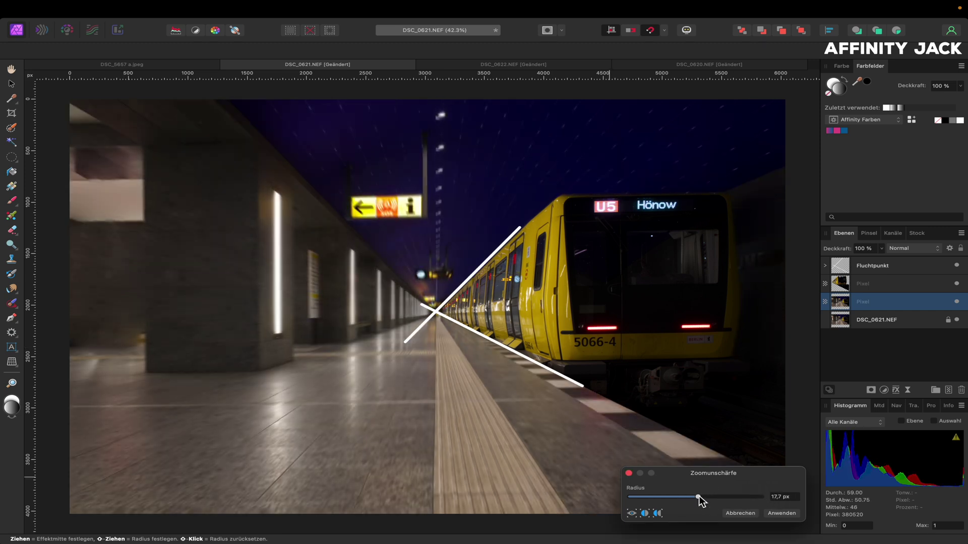
{"action": "left_click_drag", "start_coordinate": [699, 496], "coordinate": [764, 498]}
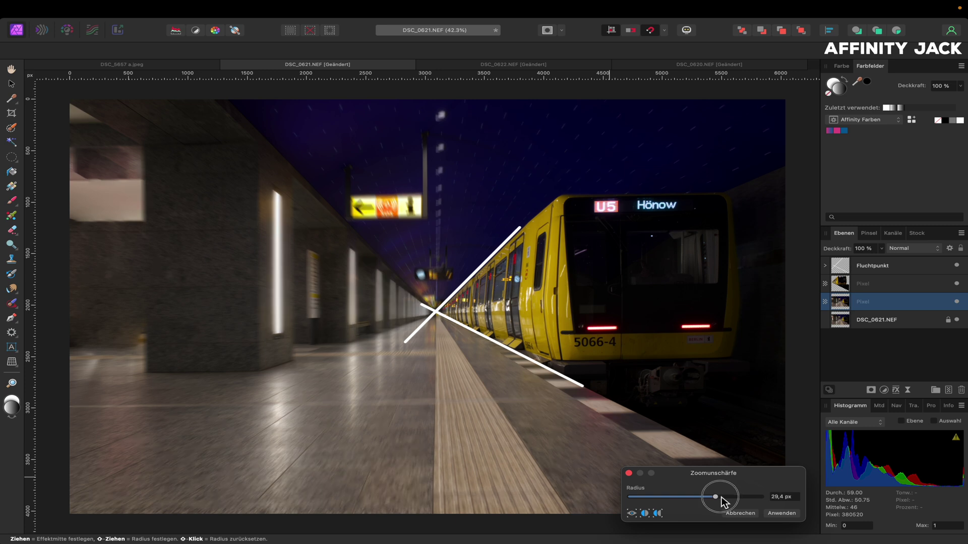
{"action": "left_click", "coordinate": [773, 497]}
{"action": "type", "text": "500"}
{"action": "key", "text": "Return"}
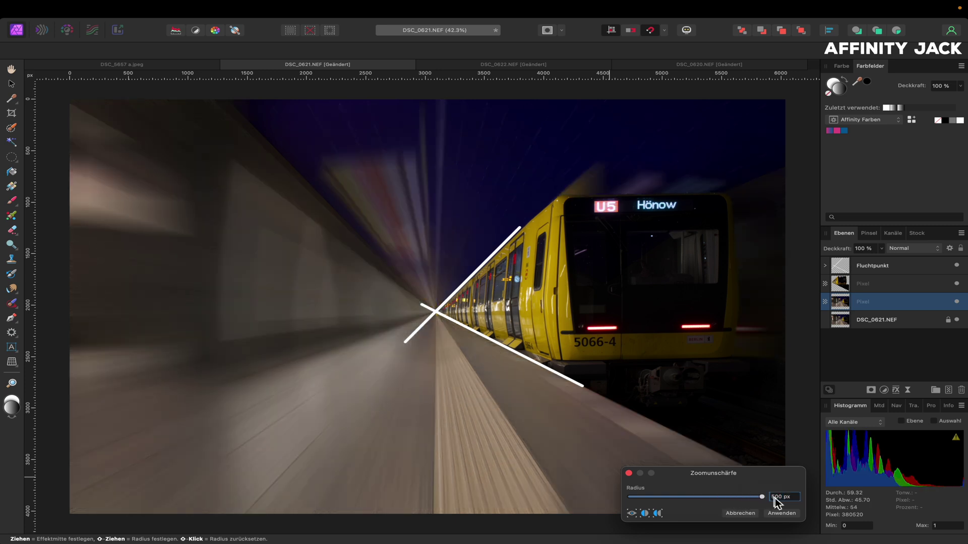
{"action": "left_click", "coordinate": [779, 498]}
{"action": "type", "text": "10"}
{"action": "key", "text": "Return"}
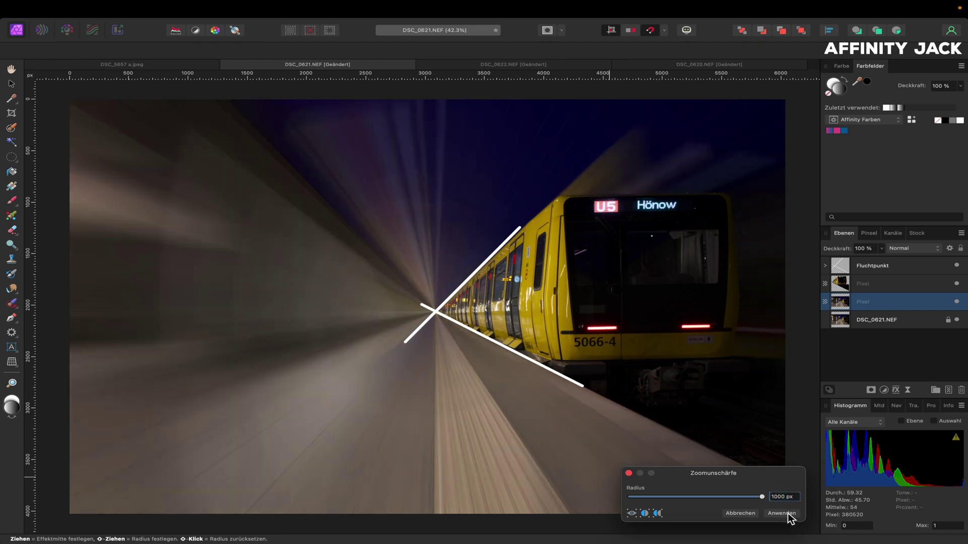
{"action": "left_click", "coordinate": [789, 515]}
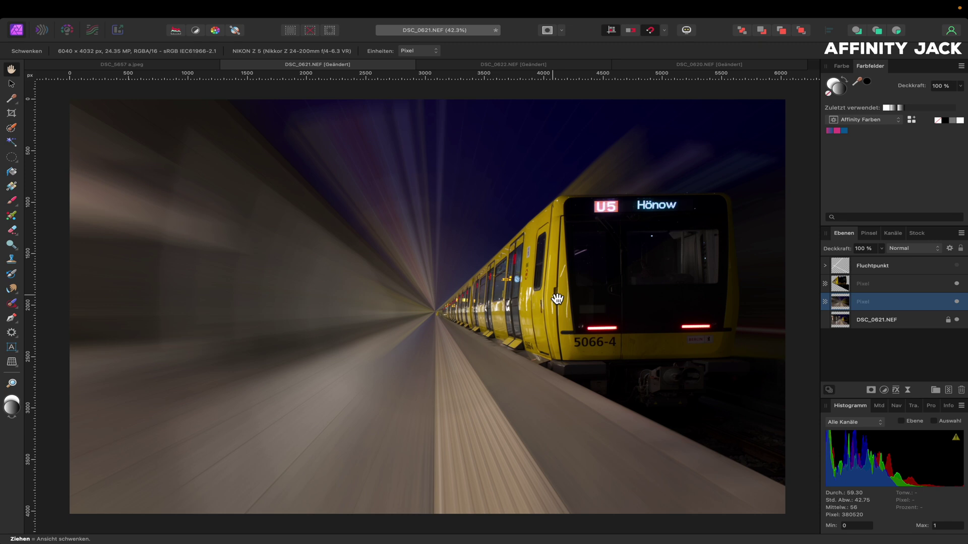
- Select the upper Pixel layer and bring the yellow train into view
{"action": "left_click", "coordinate": [842, 287]}
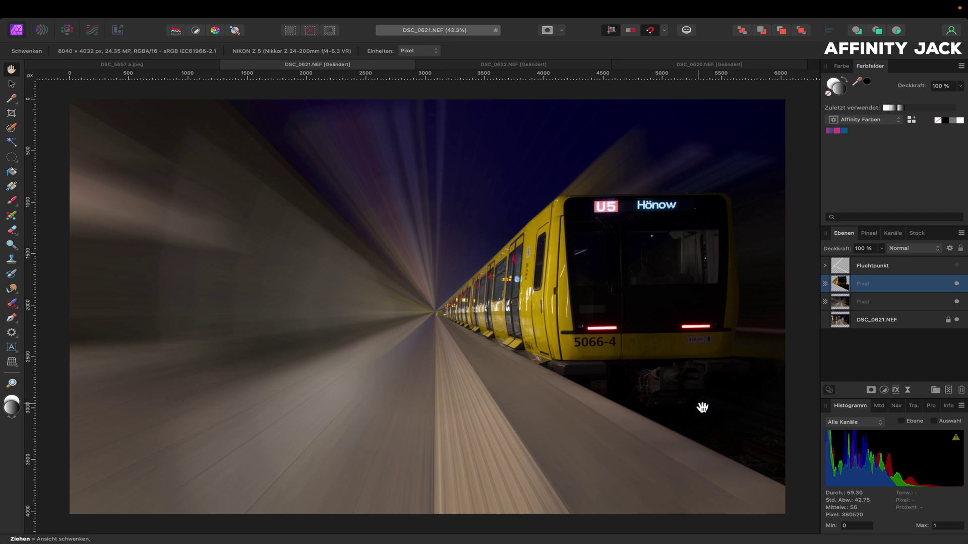
{"action": "scroll", "coordinate": [607, 279], "scroll_direction": "up", "scroll_amount": 3}
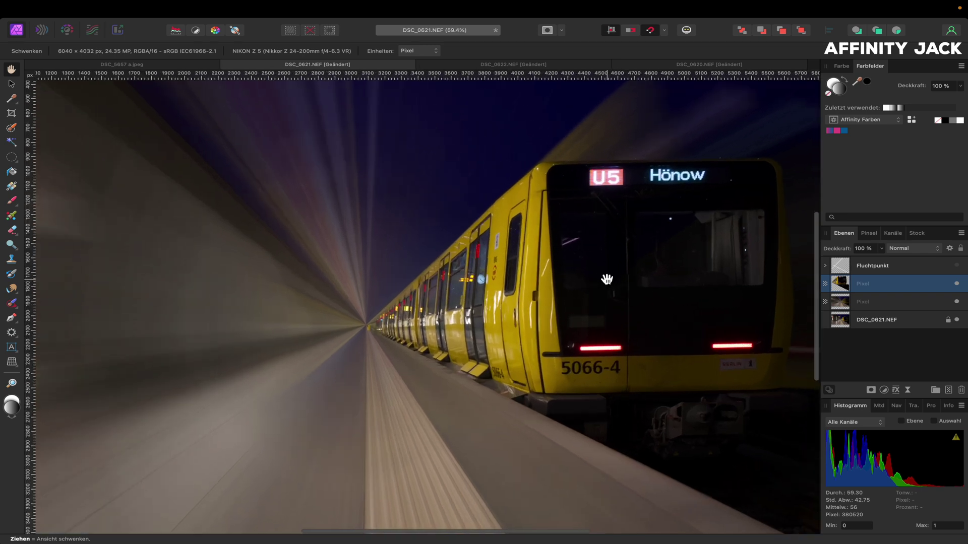
{"action": "scroll", "coordinate": [607, 279], "scroll_direction": "right", "scroll_amount": 5}
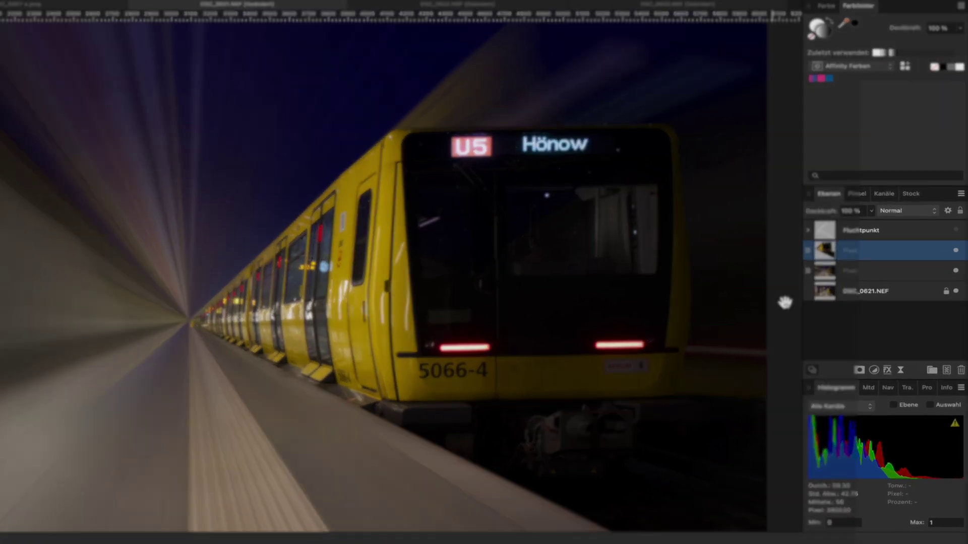
{"action": "left_click", "coordinate": [895, 389]}
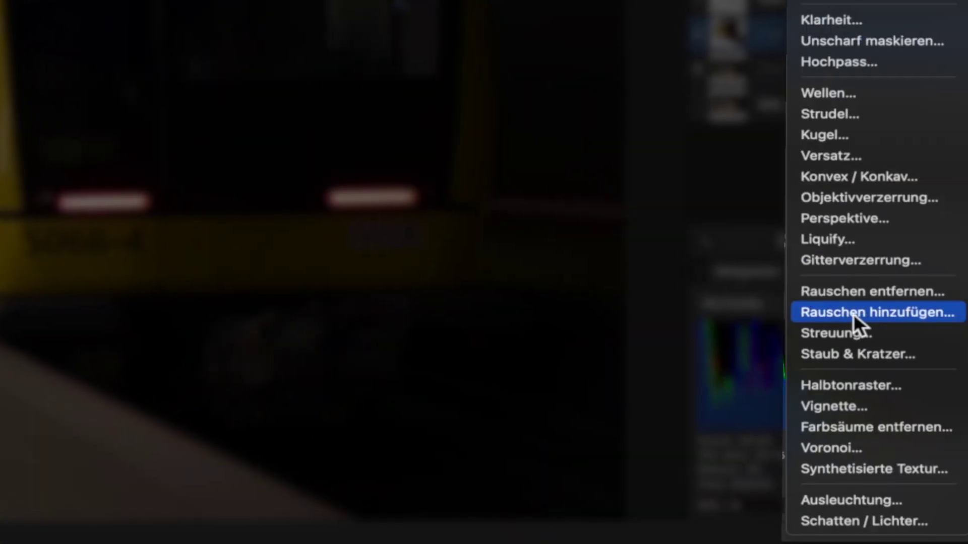
- Add a roughly 5 px High Pass live filter in Soft Light blend mode, then toggle it to compare
{"action": "left_click", "coordinate": [855, 68]}
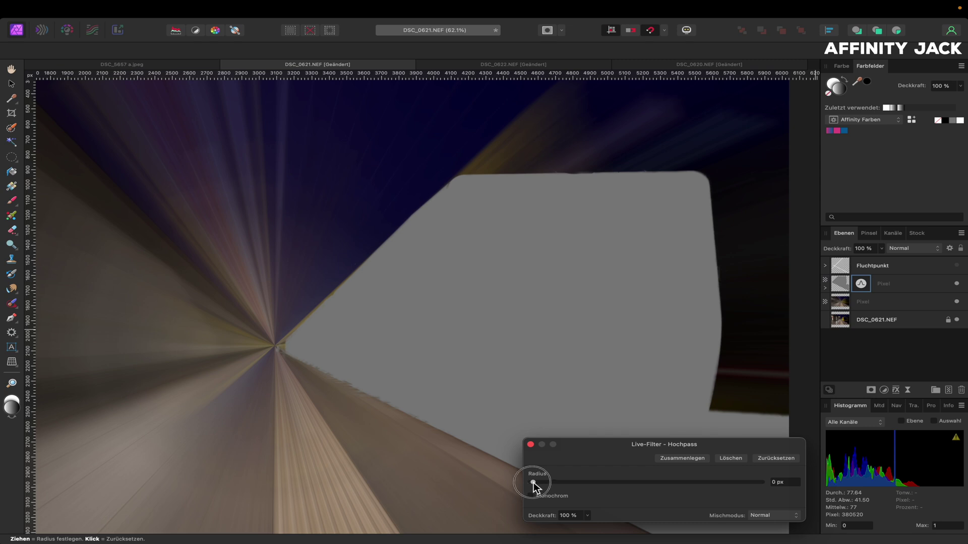
{"action": "left_click_drag", "start_coordinate": [532, 483], "coordinate": [615, 483]}
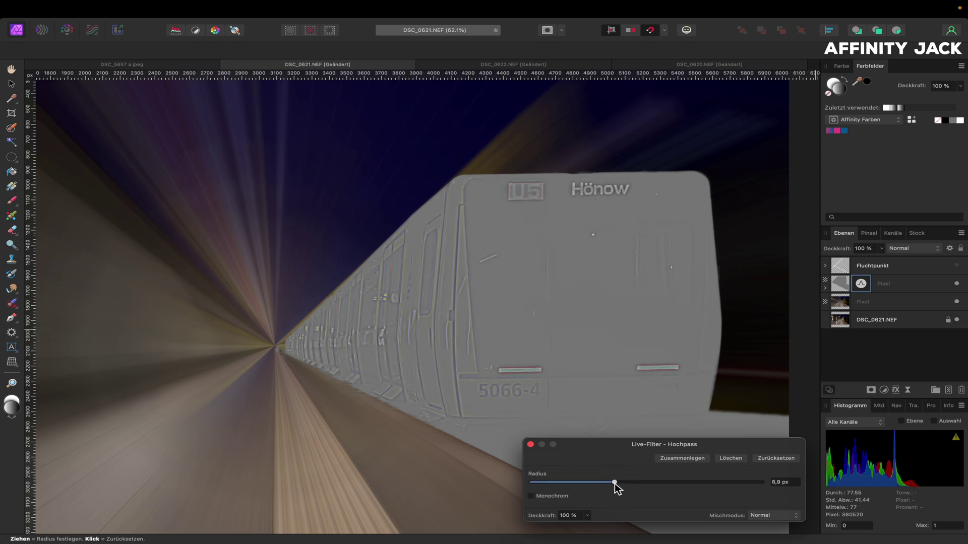
{"action": "left_click", "coordinate": [770, 511]}
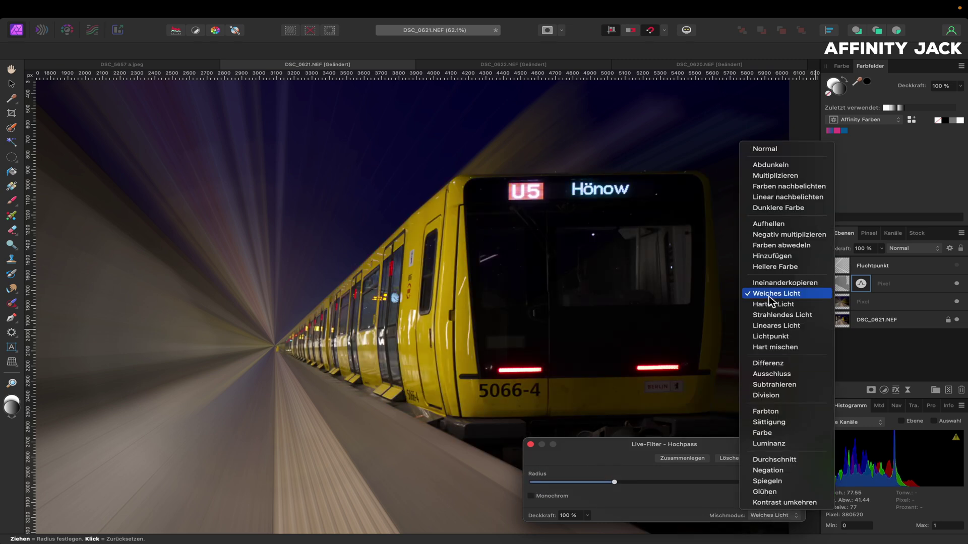
{"action": "left_click", "coordinate": [769, 295]}
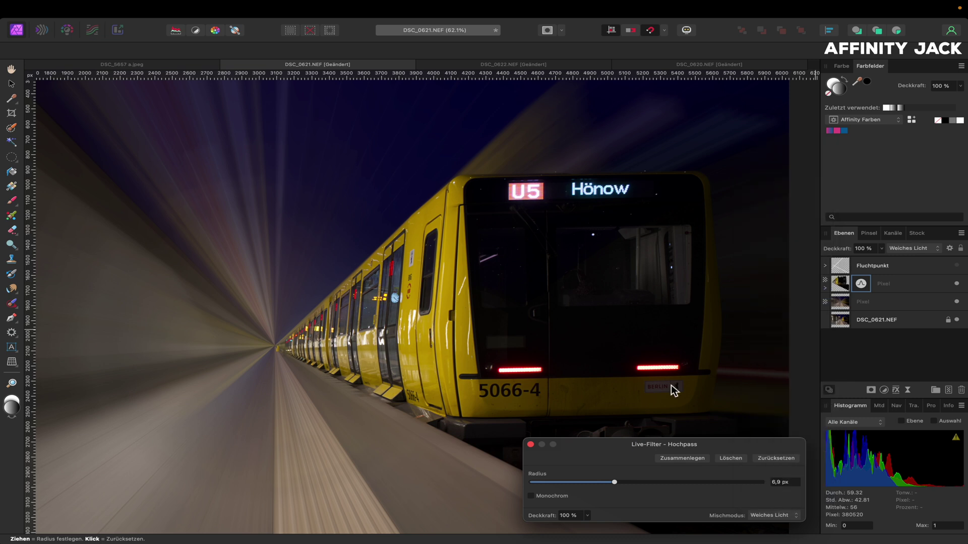
{"action": "left_click", "coordinate": [530, 444]}
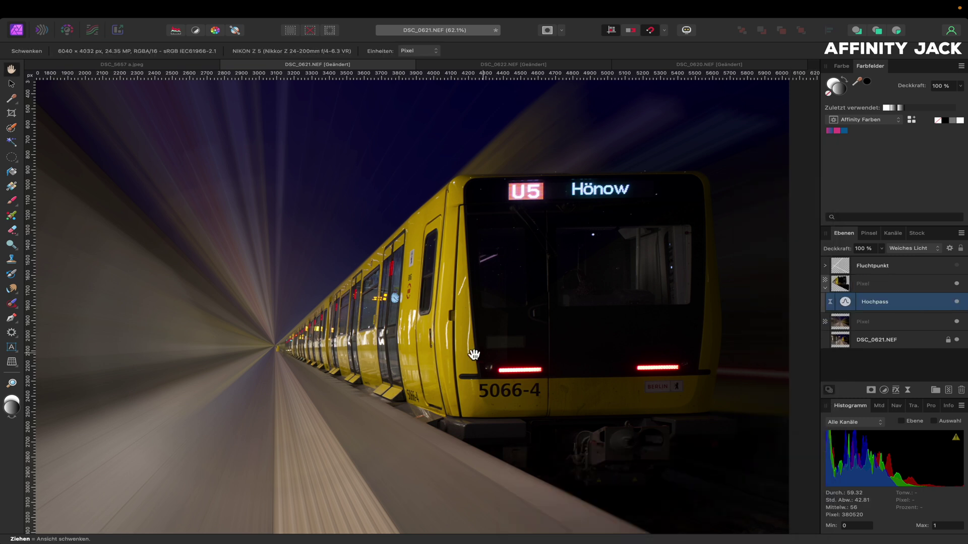
{"action": "scroll", "coordinate": [446, 335], "scroll_direction": "up", "scroll_amount": 5}
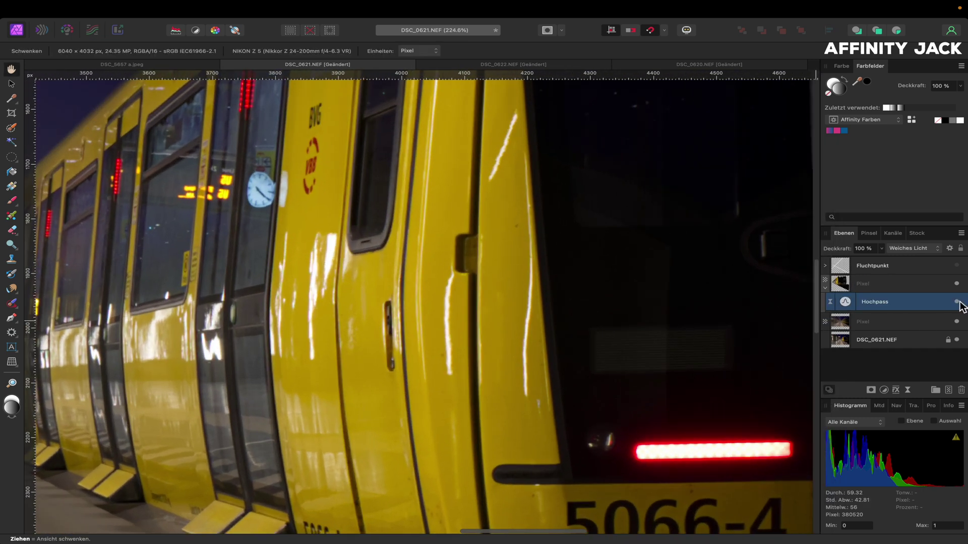
{"action": "left_click", "coordinate": [958, 302]}
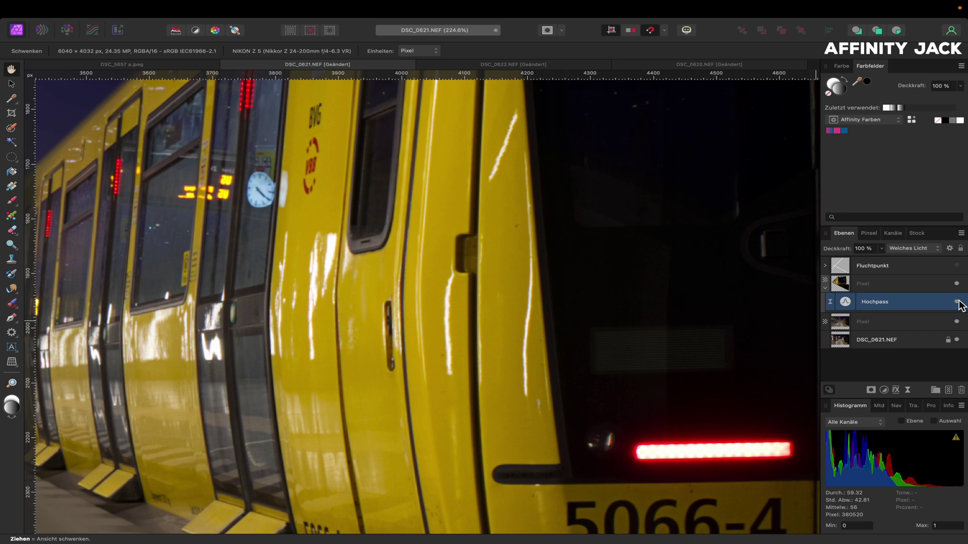
{"action": "scroll", "coordinate": [691, 328], "scroll_direction": "down", "scroll_amount": 3}
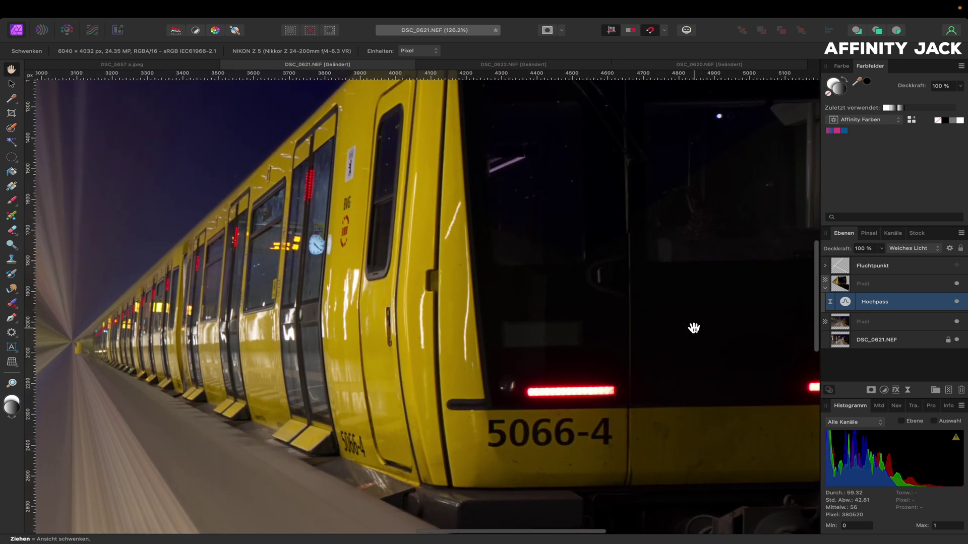
- Add an HSL adjustment on the train's sampled yellow: saturation 40%, lightness about 19%
{"action": "left_click", "coordinate": [867, 283]}
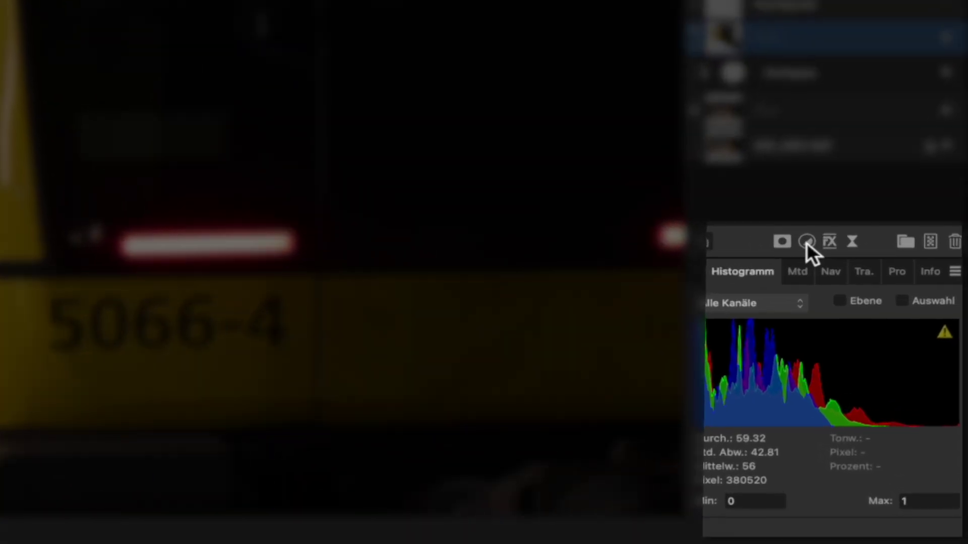
{"action": "left_click", "coordinate": [806, 242]}
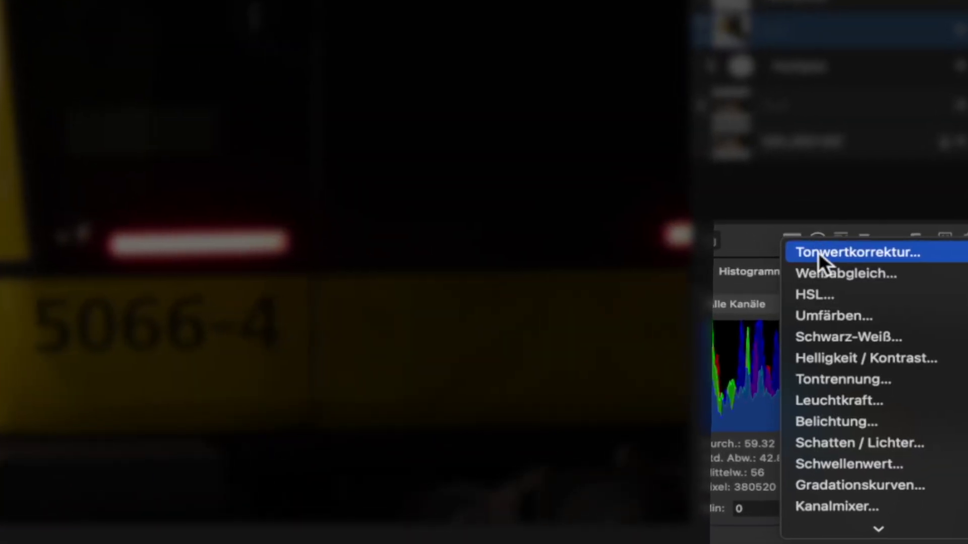
{"action": "left_click", "coordinate": [820, 298]}
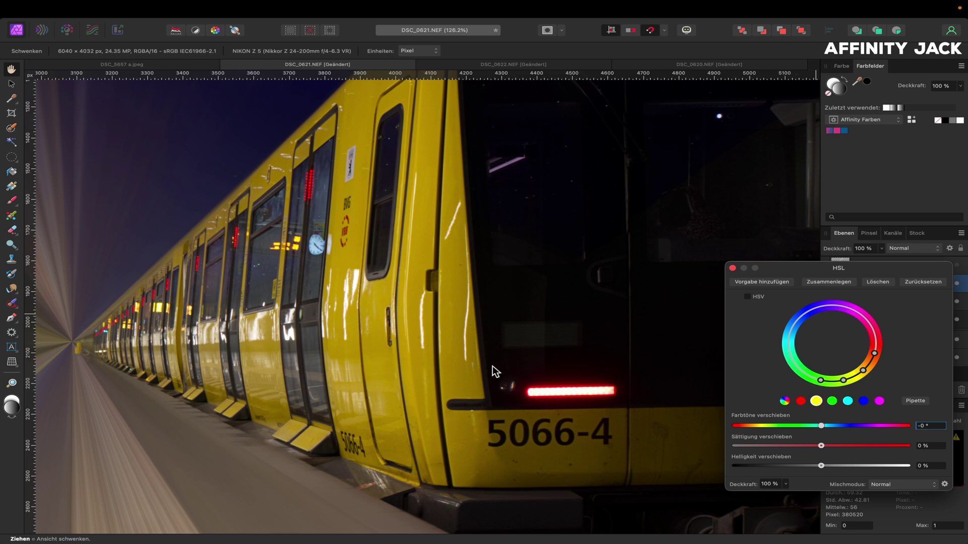
{"action": "left_click", "coordinate": [916, 401]}
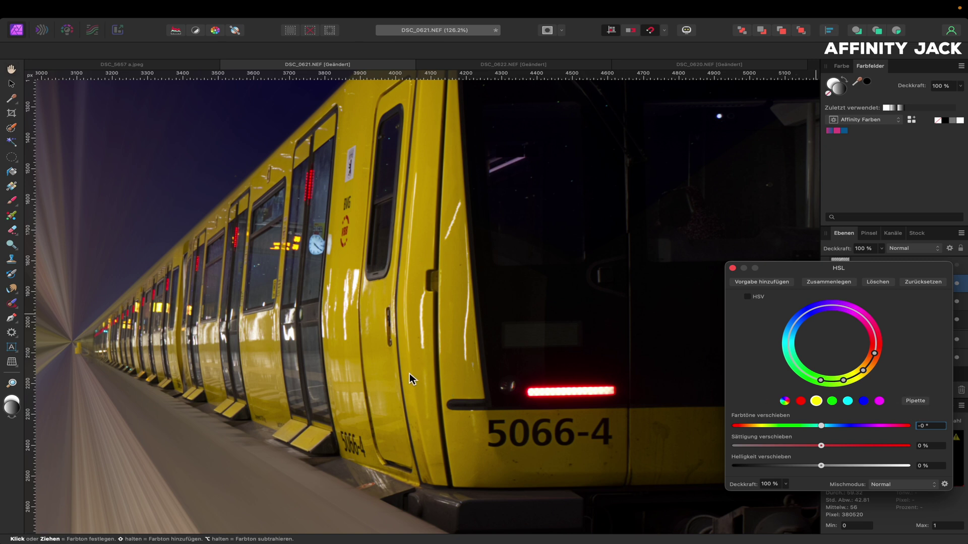
{"action": "left_click", "coordinate": [391, 364]}
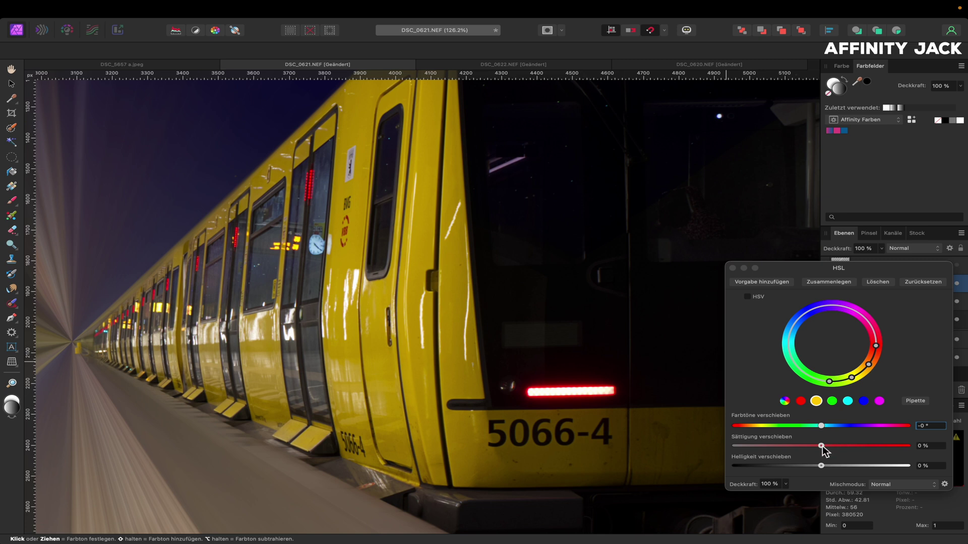
{"action": "left_click_drag", "start_coordinate": [821, 446], "coordinate": [856, 446]}
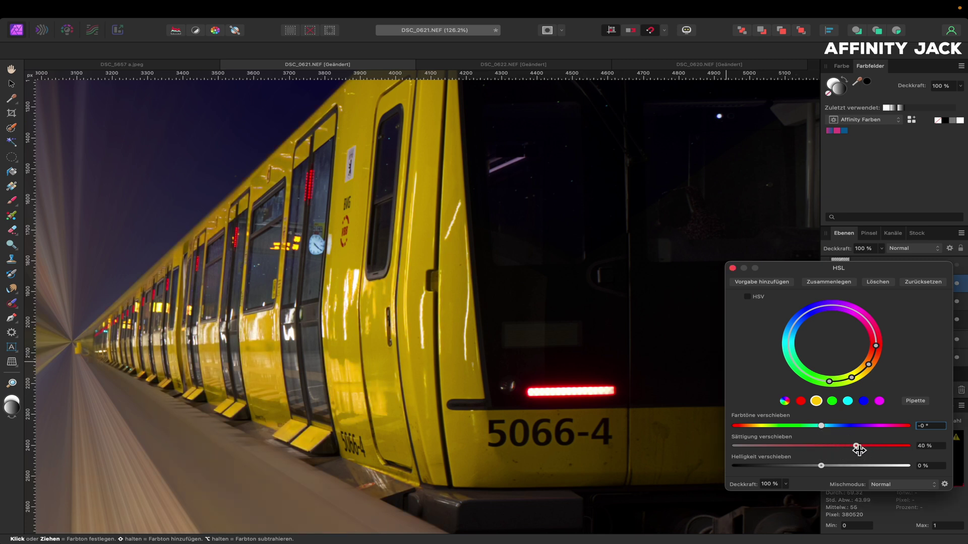
{"action": "left_click_drag", "start_coordinate": [824, 465], "coordinate": [839, 465]}
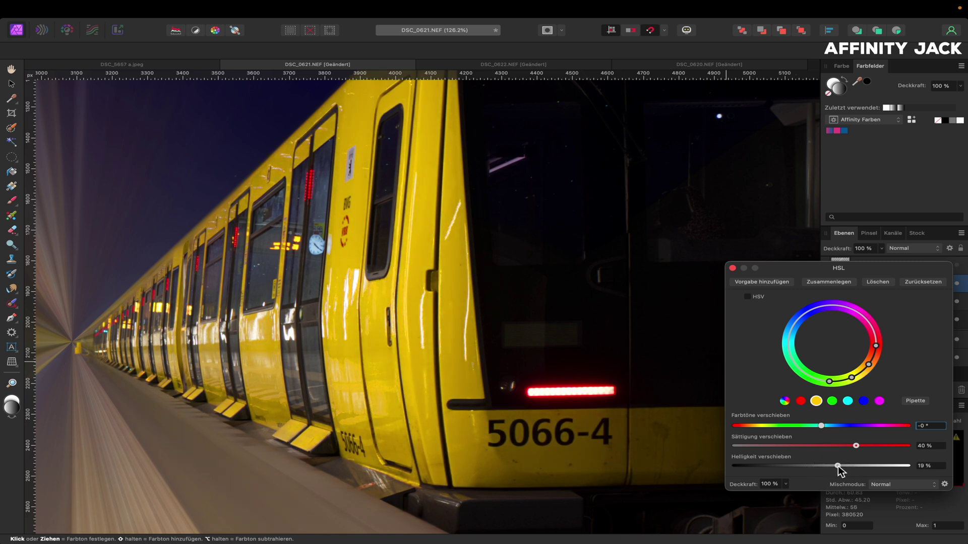
{"action": "left_click", "coordinate": [732, 268]}
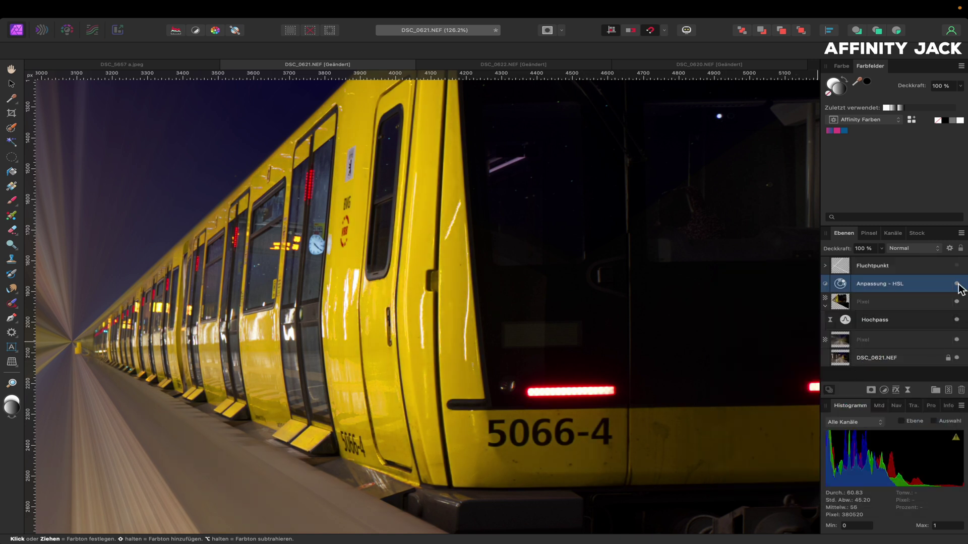
{"action": "left_click", "coordinate": [957, 284]}
{"action": "scroll", "coordinate": [729, 291], "scroll_direction": "right", "scroll_amount": 5}
- Add a new pixel layer named Rücklichter and pick a bright red paint colour
{"action": "scroll", "coordinate": [716, 294], "scroll_direction": "right", "scroll_amount": 5}
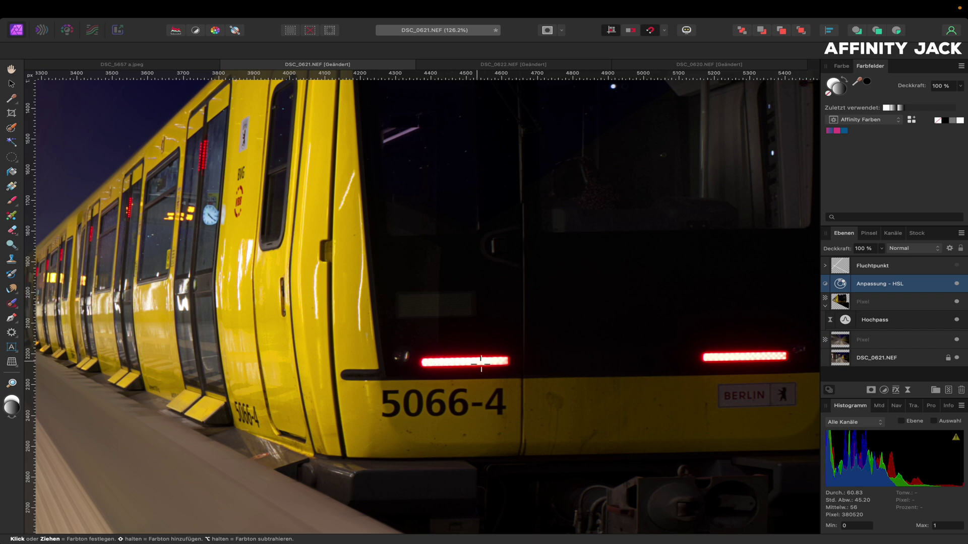
{"action": "left_click", "coordinate": [948, 390]}
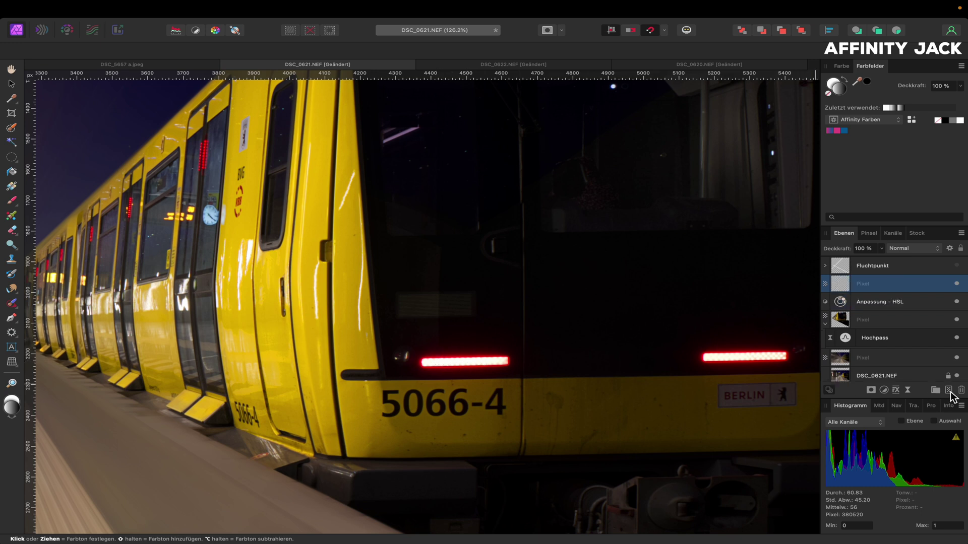
{"action": "double_click", "coordinate": [861, 285]}
{"action": "type", "text": "ter"}
{"action": "key", "text": "Return"}
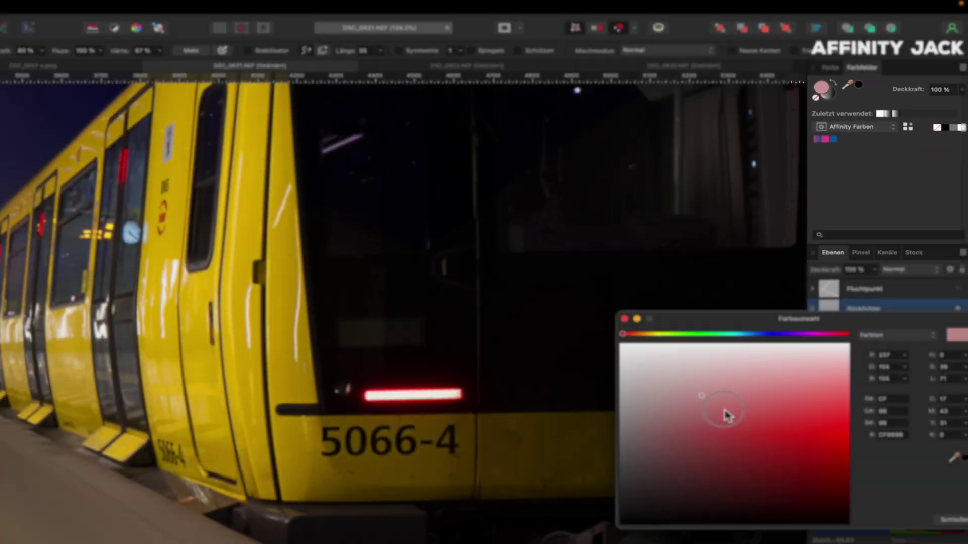
{"action": "mouse_move", "coordinate": [726, 413]}
{"action": "left_mouse_down"}
{"action": "mouse_move", "coordinate": [855, 403]}
{"action": "mouse_move", "coordinate": [856, 419]}
{"action": "left_mouse_up"}
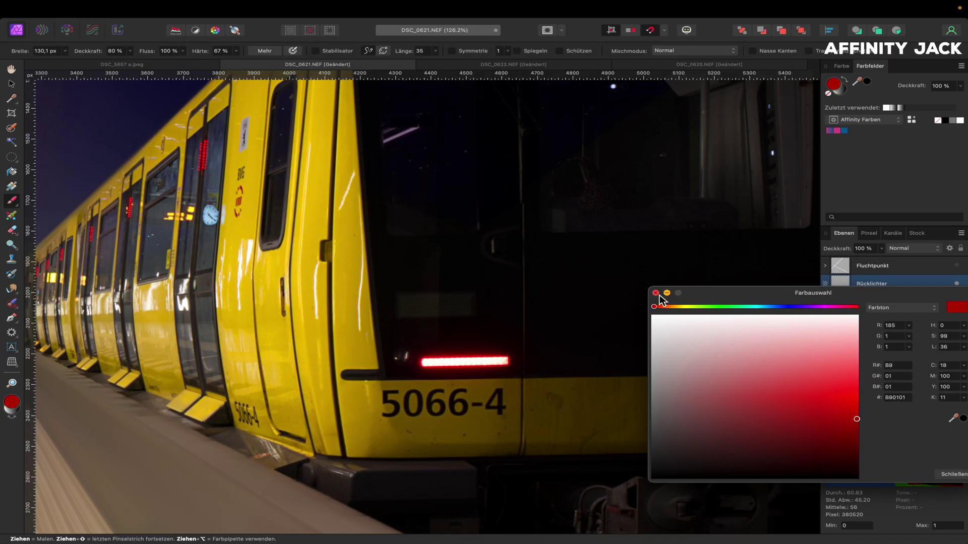
- Paint both tail light strips red with a full-opacity 43 px brush, undoing the stray dab
{"action": "left_click", "coordinate": [655, 293]}
{"action": "key", "text": "0"}
{"action": "left_click", "coordinate": [438, 358]}
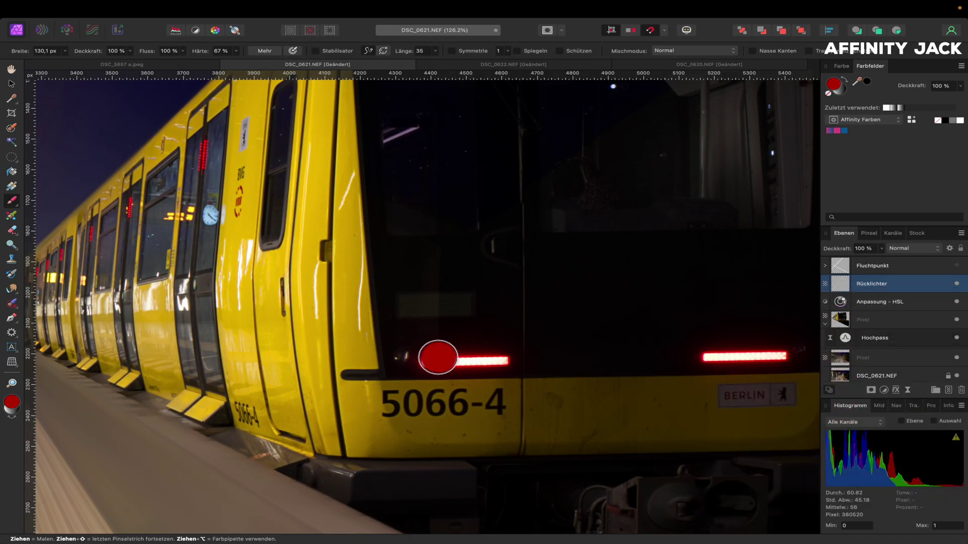
{"action": "left_click_drag", "start_coordinate": [449, 364], "coordinate": [406, 364]}
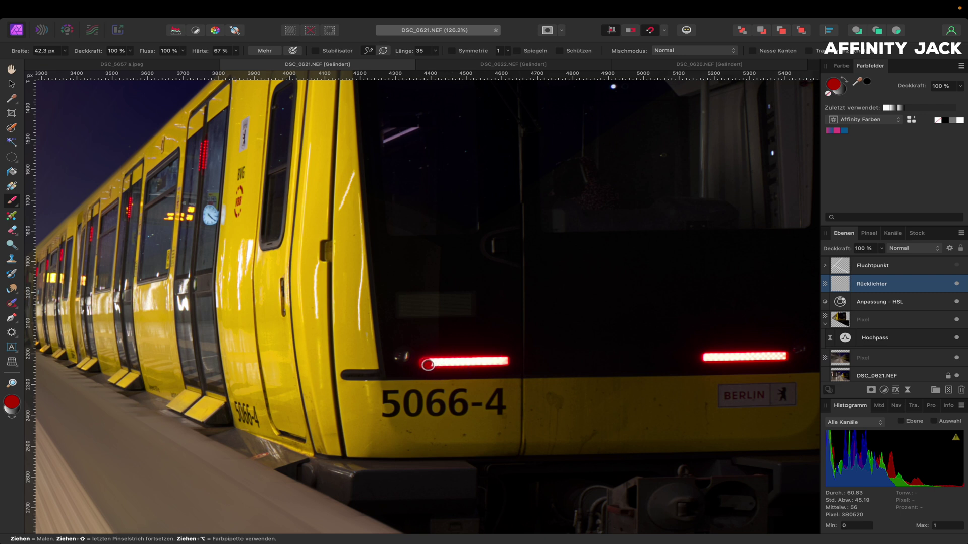
{"action": "left_click_drag", "start_coordinate": [428, 364], "coordinate": [509, 362]}
{"action": "left_click_drag", "start_coordinate": [705, 357], "coordinate": [784, 357]}
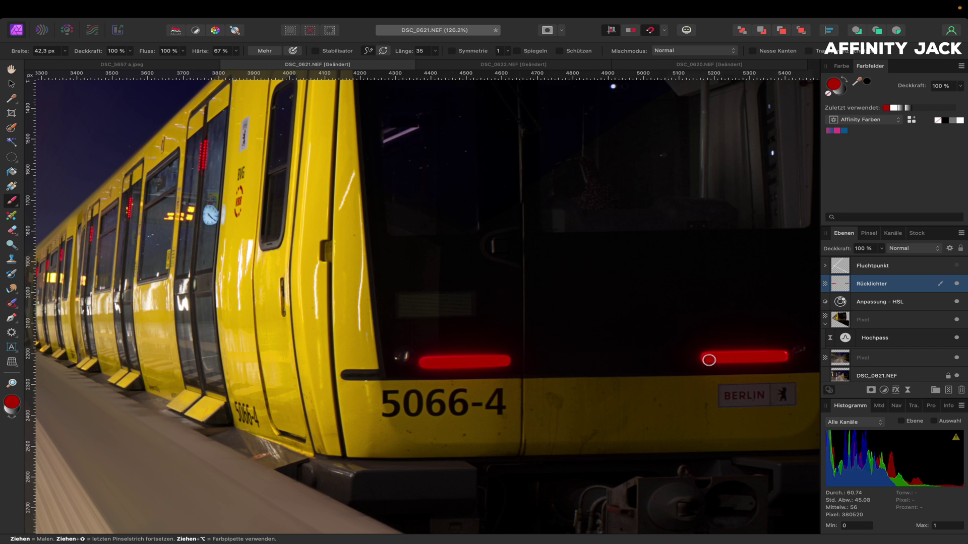
{"action": "key", "text": "ctrl+z"}
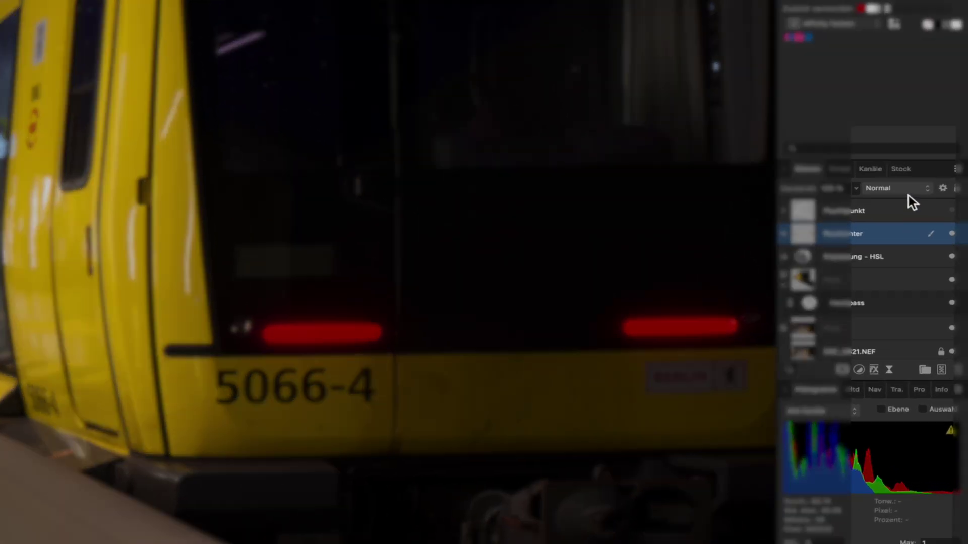
- Set the Rücklichter layer to Glow blending at 69% opacity and review the whole image
{"action": "left_click", "coordinate": [914, 248]}
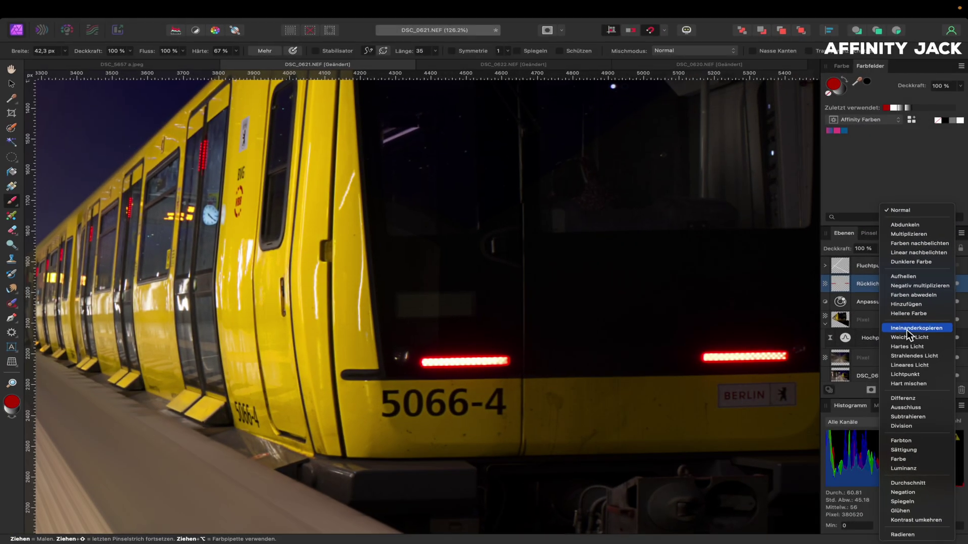
{"action": "left_click", "coordinate": [898, 511]}
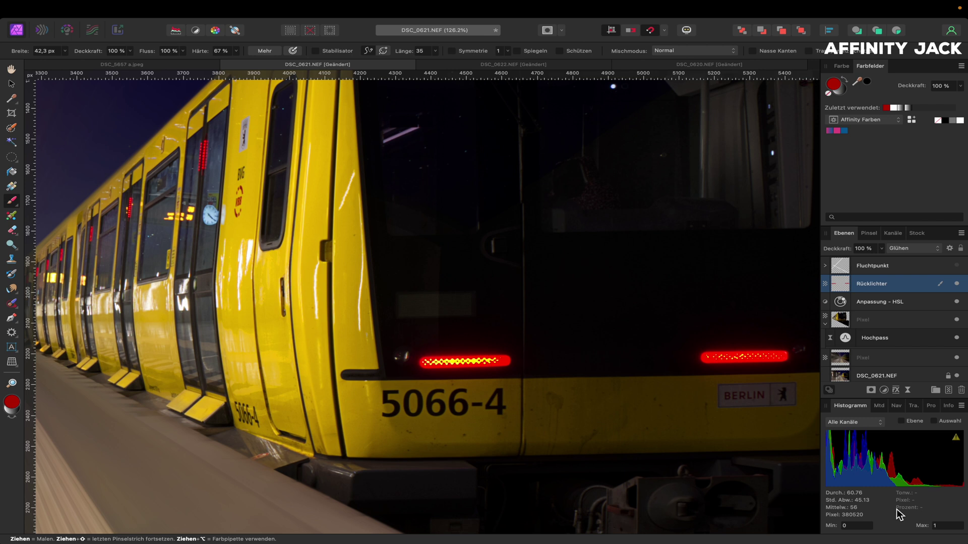
{"action": "left_click", "coordinate": [881, 248]}
{"action": "left_click_drag", "start_coordinate": [883, 258], "coordinate": [853, 261]}
{"action": "key", "text": "super+0"}
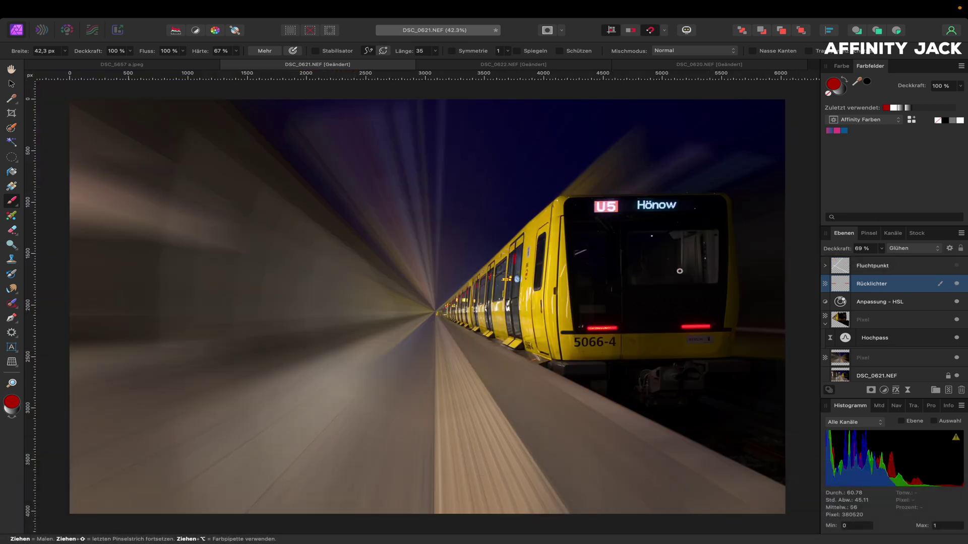
{"action": "scroll", "coordinate": [680, 271], "scroll_direction": "up", "scroll_amount": 1}
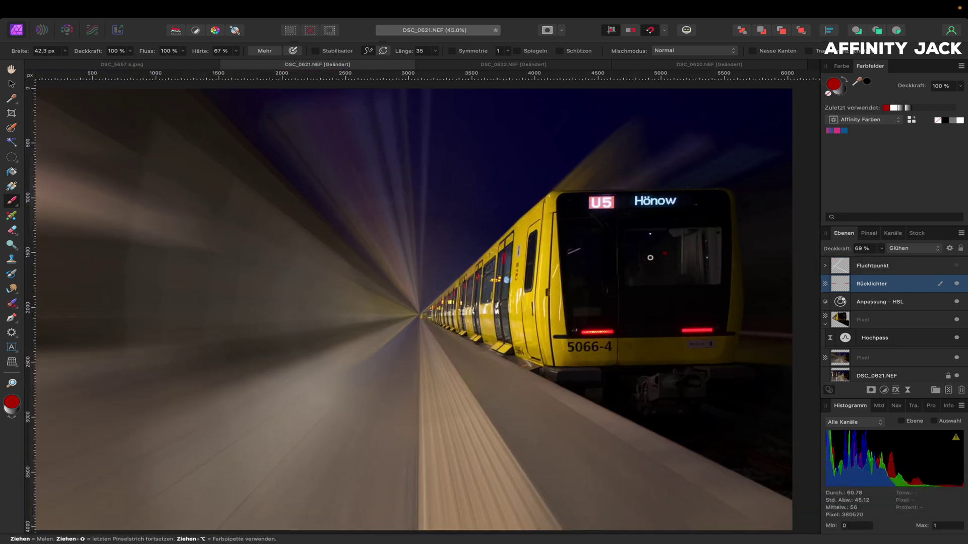
{"action": "scroll", "coordinate": [625, 262], "scroll_direction": "up", "scroll_amount": 2}
{"action": "scroll", "coordinate": [625, 262], "scroll_direction": "up", "scroll_amount": 3}
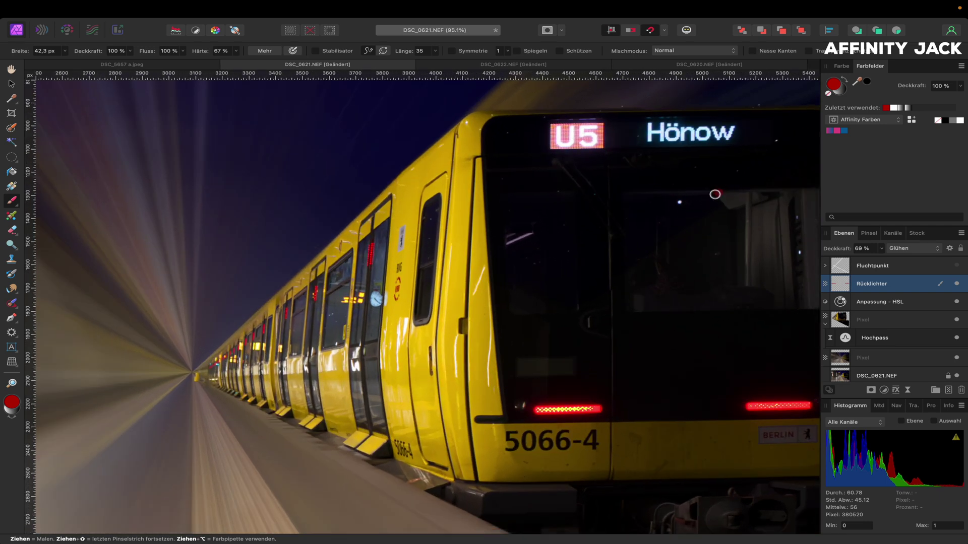
{"action": "left_click", "coordinate": [488, 66]}
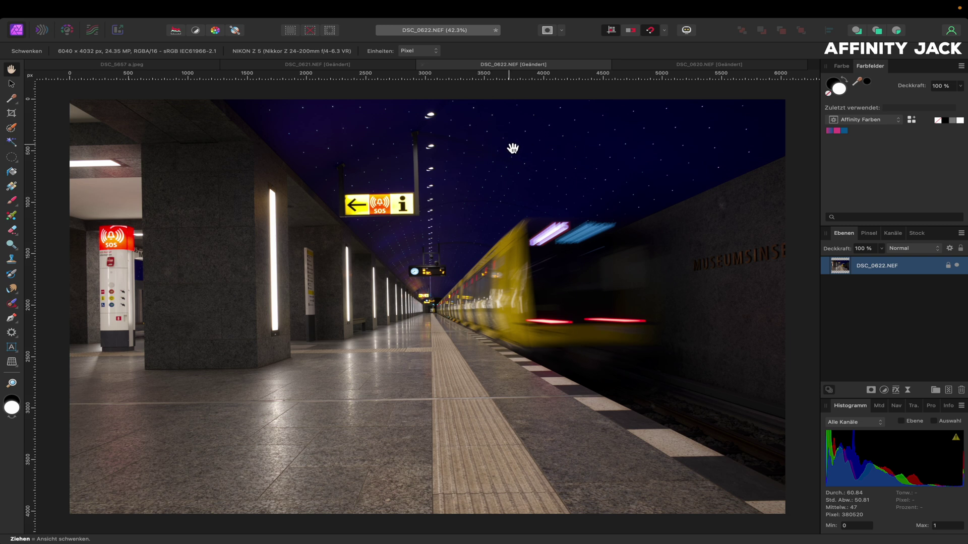
{"action": "left_click", "coordinate": [400, 66]}
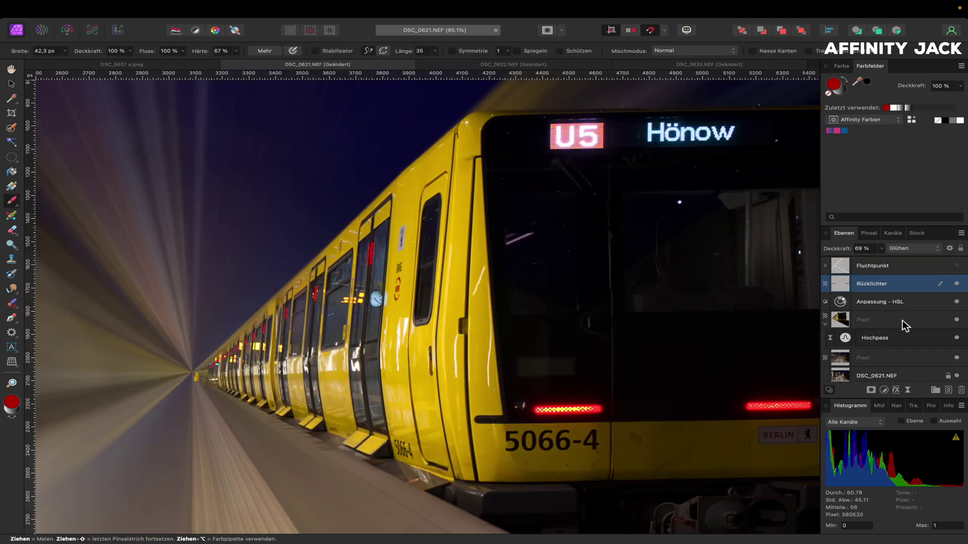
- Add a pixel layer named Retusche and inpaint bright window specks with an 89 px brush
{"action": "left_click", "coordinate": [948, 391]}
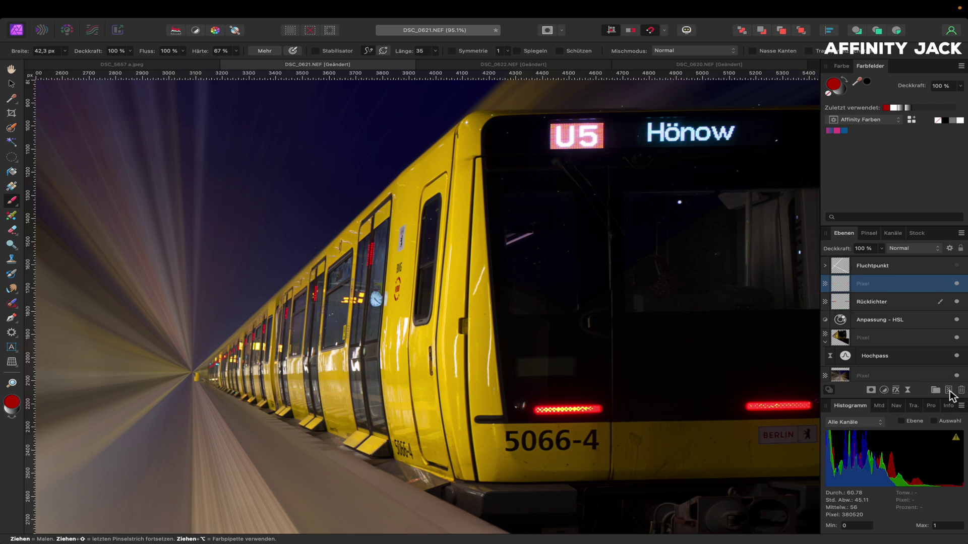
{"action": "double_click", "coordinate": [864, 286]}
{"action": "type", "text": "Retusche"}
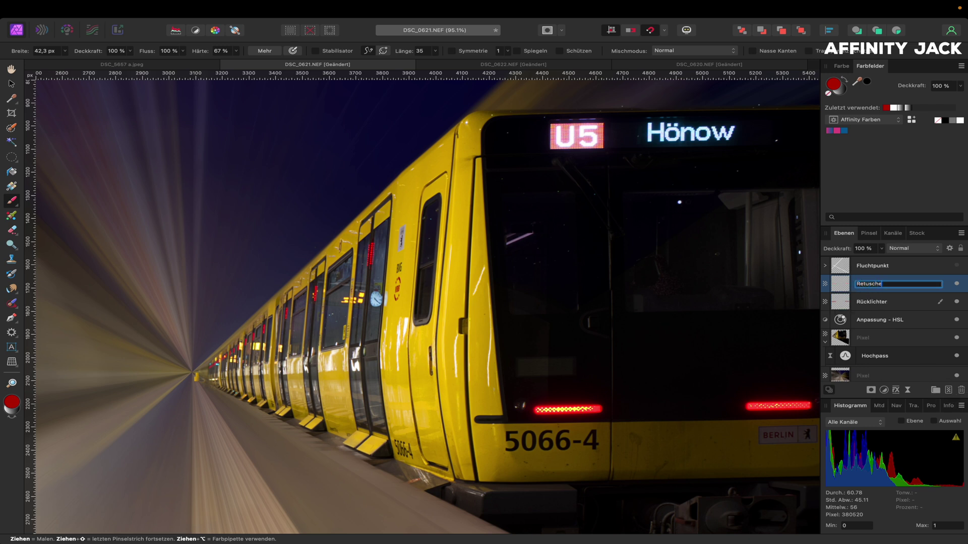
{"action": "key", "text": "Return"}
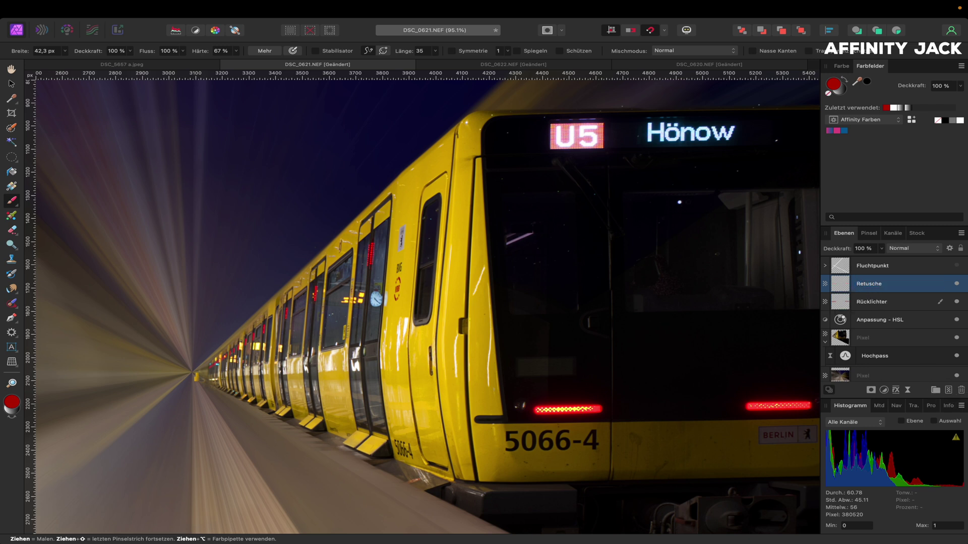
{"action": "left_click", "coordinate": [12, 303]}
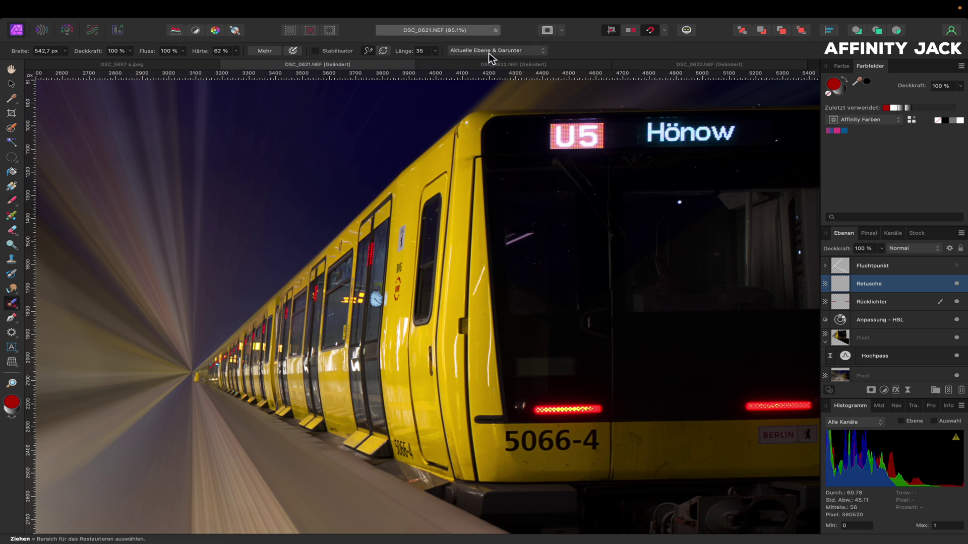
{"action": "mouse_move", "coordinate": [551, 248]}
{"action": "left_mouse_down"}
{"action": "mouse_move", "coordinate": [525, 249]}
{"action": "mouse_move", "coordinate": [536, 237]}
{"action": "left_mouse_up"}
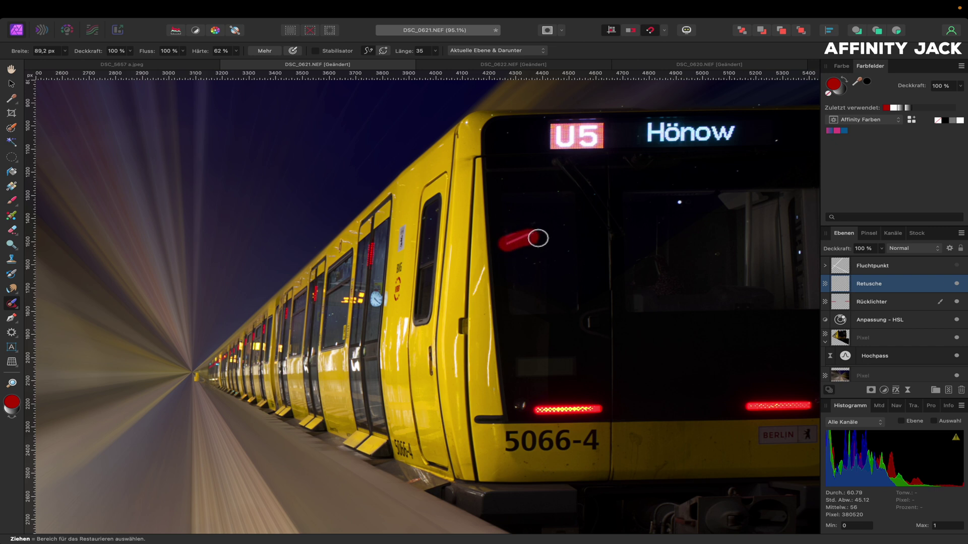
{"action": "left_click", "coordinate": [682, 208]}
{"action": "left_click", "coordinate": [524, 406]}
- Inpaint the remaining small specks on the dark window, shrinking the brush to about 45 px
{"action": "scroll", "coordinate": [519, 406], "scroll_direction": "up", "scroll_amount": 3}
{"action": "scroll", "coordinate": [518, 406], "scroll_direction": "right", "scroll_amount": 6}
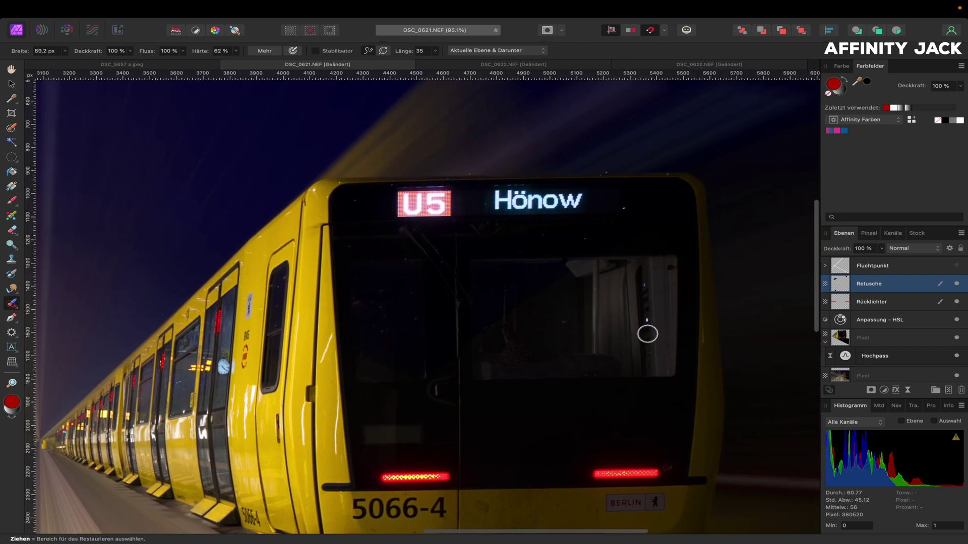
{"action": "left_click", "coordinate": [590, 240]}
{"action": "scroll", "coordinate": [437, 393], "scroll_direction": "up", "scroll_amount": 5}
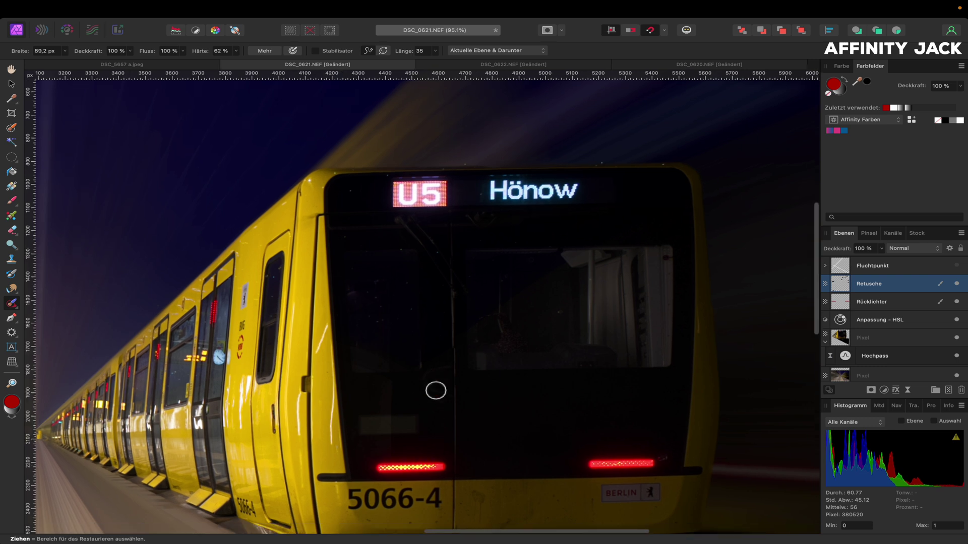
{"action": "scroll", "coordinate": [436, 390], "scroll_direction": "down", "scroll_amount": 2}
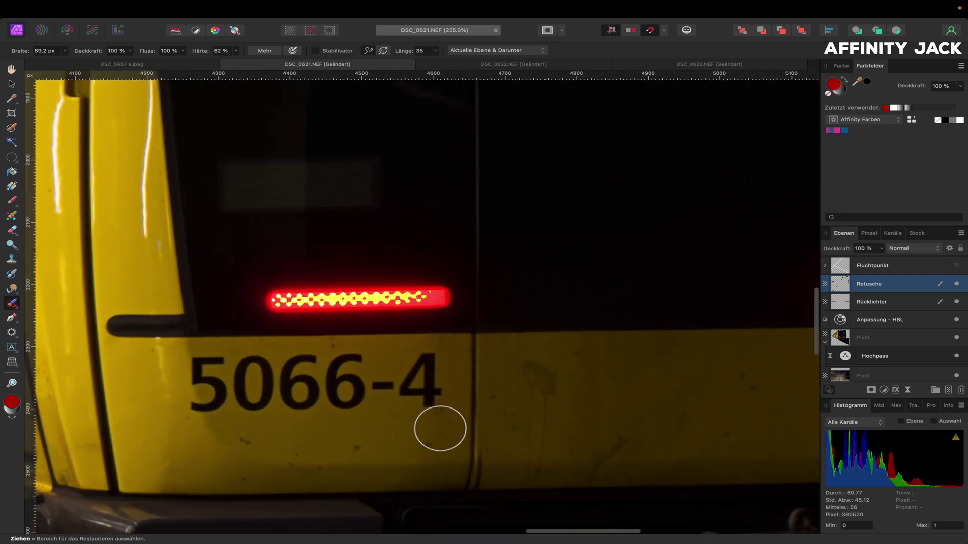
{"action": "left_click_drag", "start_coordinate": [439, 426], "coordinate": [440, 429]}
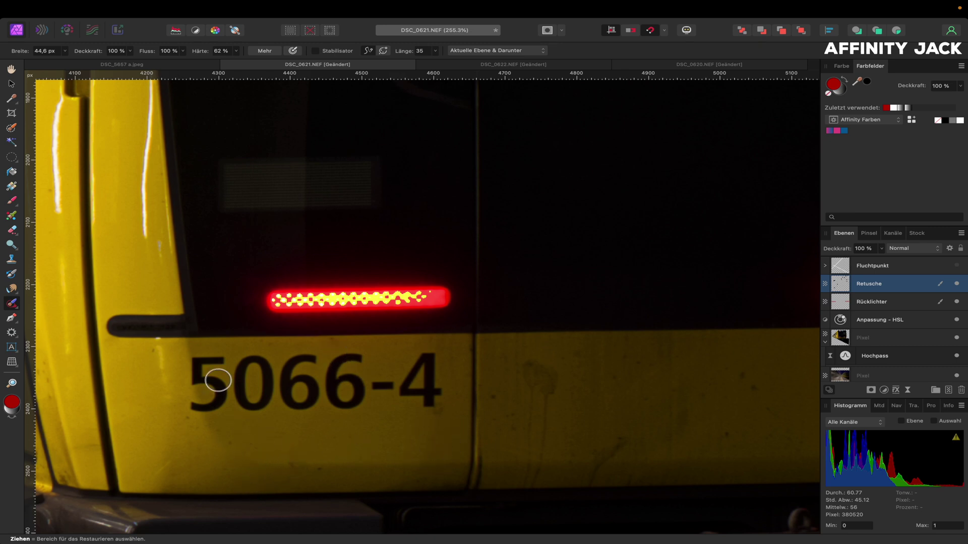
{"action": "scroll", "coordinate": [242, 439], "scroll_direction": "up", "scroll_amount": 5}
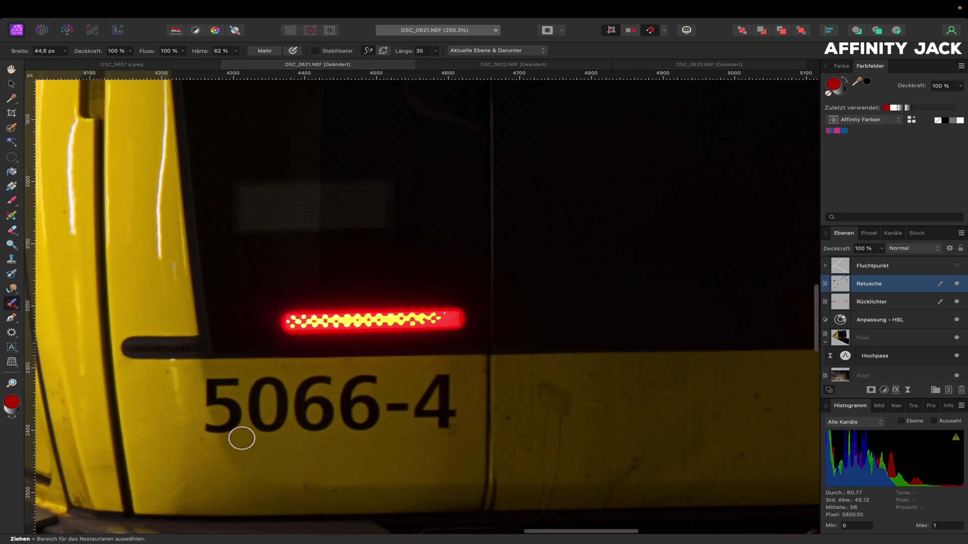
{"action": "scroll", "coordinate": [242, 439], "scroll_direction": "down", "scroll_amount": 5}
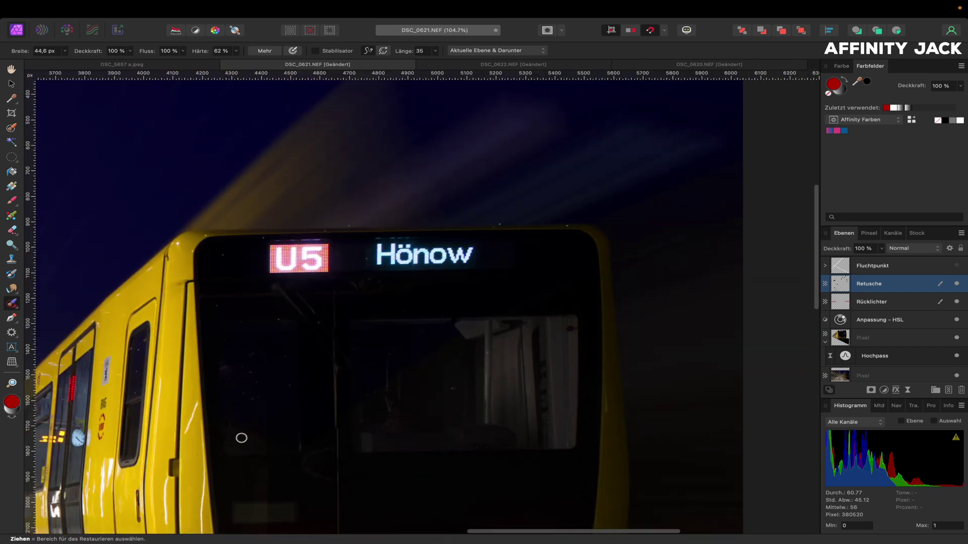
{"action": "scroll", "coordinate": [291, 384], "scroll_direction": "left", "scroll_amount": 2}
{"action": "scroll", "coordinate": [292, 384], "scroll_direction": "down", "scroll_amount": 2}
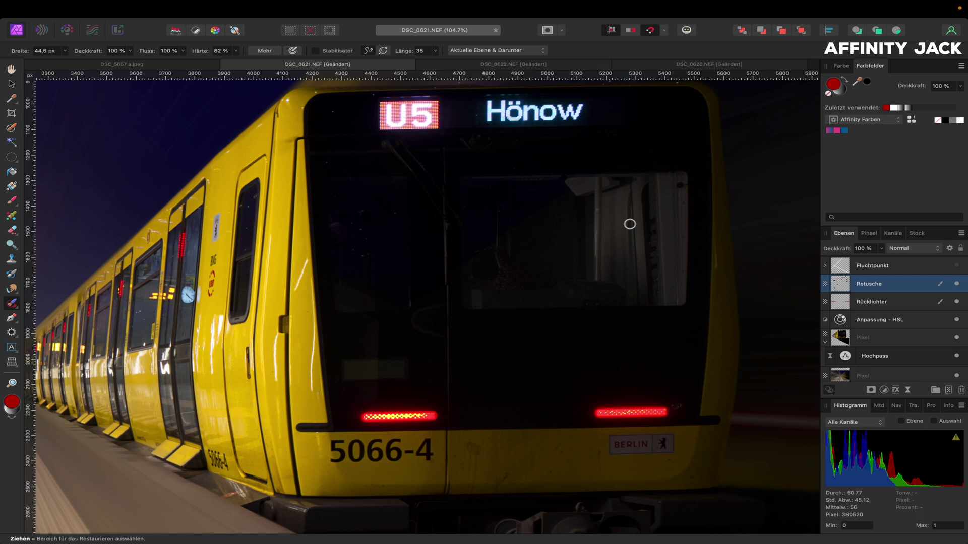
{"action": "key", "text": "super+0"}
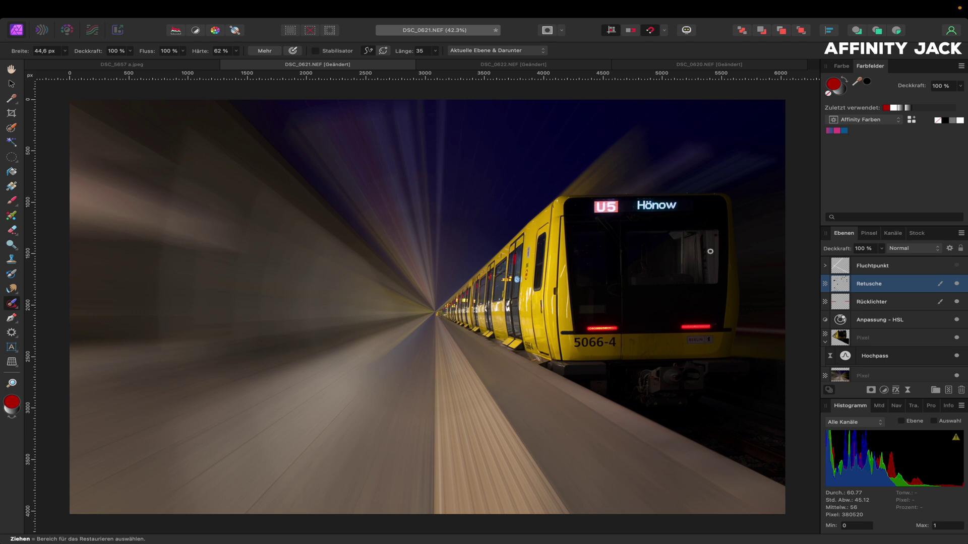
{"action": "left_click", "coordinate": [949, 390]}
- Name the new layer Heckscheibe and set up the brush with black as the painting colour
{"action": "double_click", "coordinate": [868, 283]}
{"action": "type", "text": "ibe"}
{"action": "key", "text": "Return"}
{"action": "key", "text": "b"}
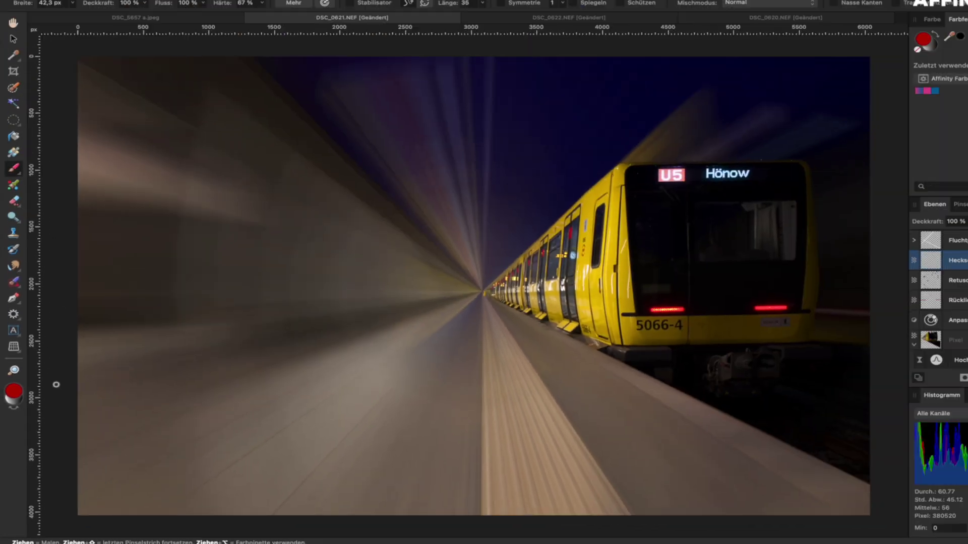
{"action": "key", "text": "x"}
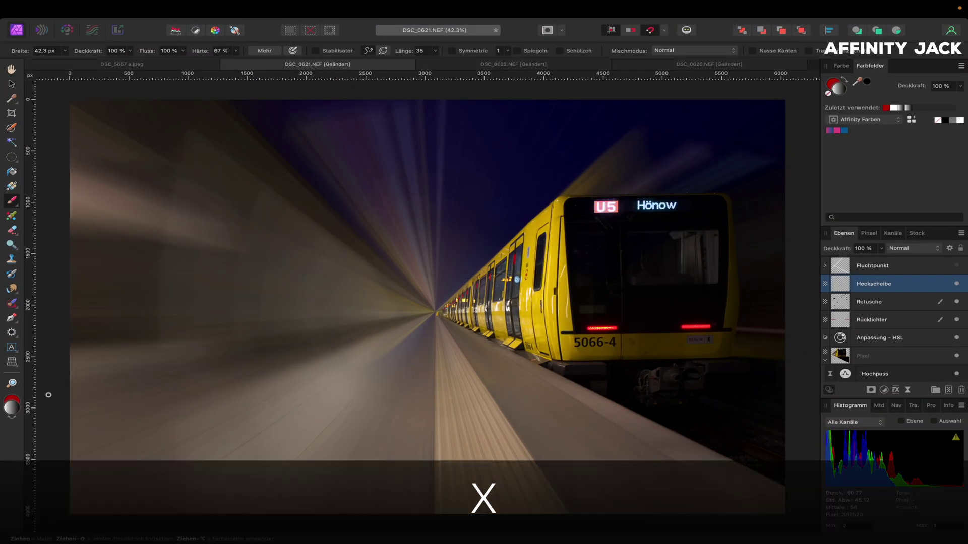
{"action": "key", "text": "d"}
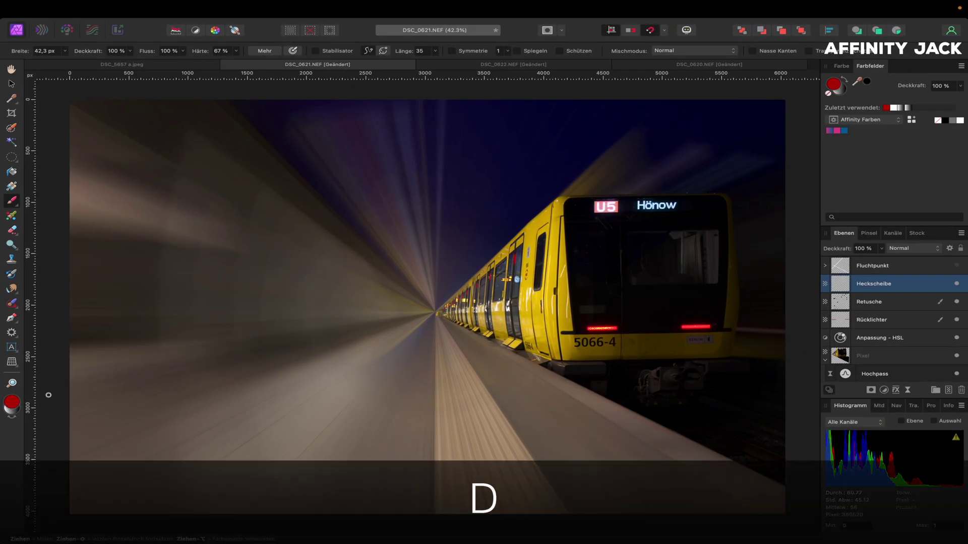
{"action": "key", "text": "d"}
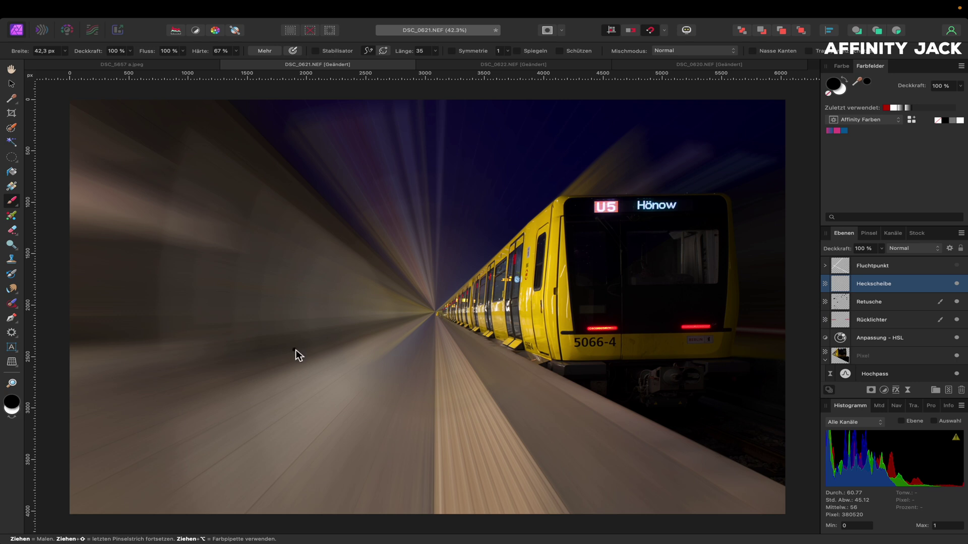
- Paint black over the train's rear window with a large soft brush at 77% layer opacity
{"action": "scroll", "coordinate": [653, 257], "scroll_direction": "up", "scroll_amount": 5}
{"action": "mouse_move", "coordinate": [632, 257]}
{"action": "left_mouse_down"}
{"action": "mouse_move", "coordinate": [678, 258]}
{"action": "mouse_move", "coordinate": [720, 234]}
{"action": "left_mouse_up"}
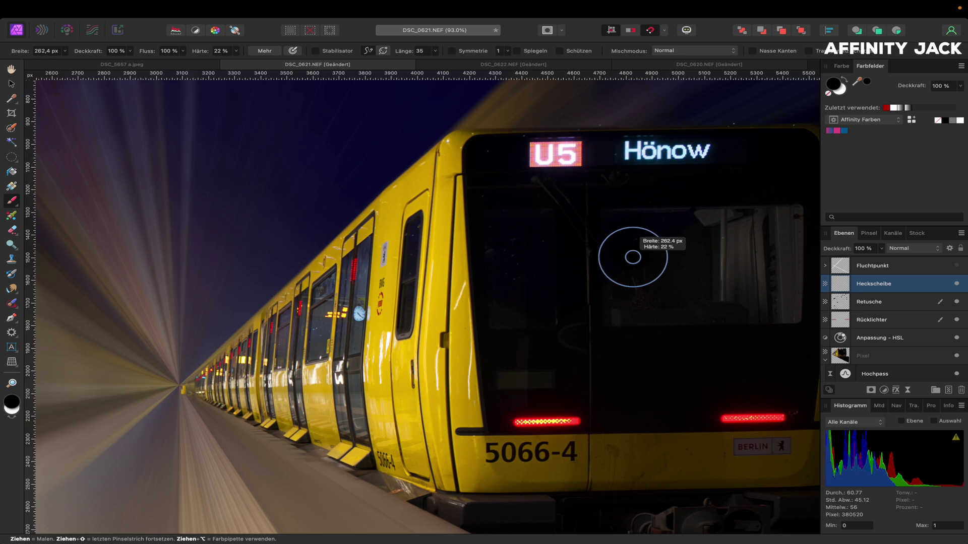
{"action": "left_click_drag", "start_coordinate": [632, 257], "coordinate": [636, 244]}
{"action": "scroll", "coordinate": [636, 244], "scroll_direction": "right", "scroll_amount": 3}
{"action": "mouse_move", "coordinate": [748, 231]}
{"action": "left_mouse_down"}
{"action": "mouse_move", "coordinate": [566, 231]}
{"action": "mouse_move", "coordinate": [761, 260]}
{"action": "mouse_move", "coordinate": [750, 319]}
{"action": "mouse_move", "coordinate": [606, 335]}
{"action": "mouse_move", "coordinate": [603, 277]}
{"action": "mouse_move", "coordinate": [581, 304]}
{"action": "mouse_move", "coordinate": [635, 280]}
{"action": "left_mouse_up"}
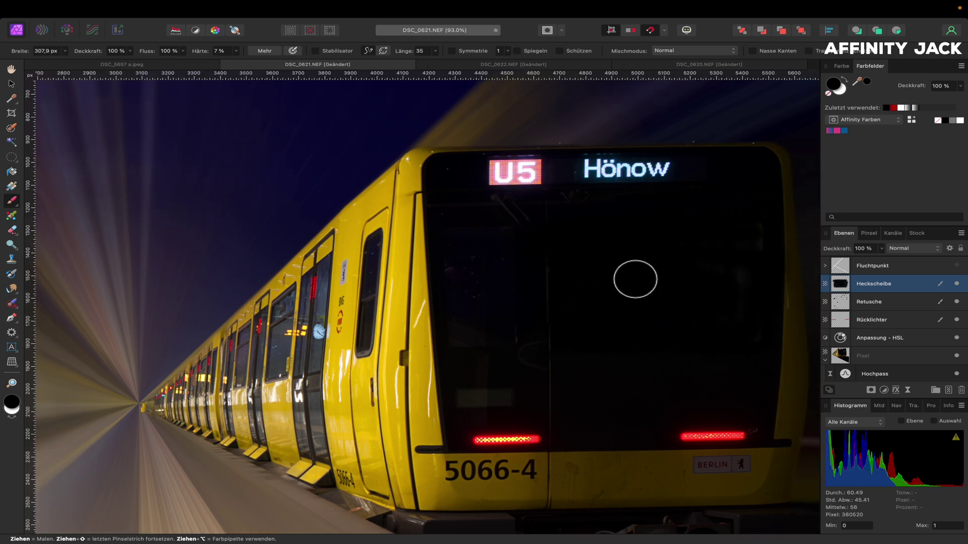
{"action": "scroll", "coordinate": [636, 279], "scroll_direction": "down", "scroll_amount": 3}
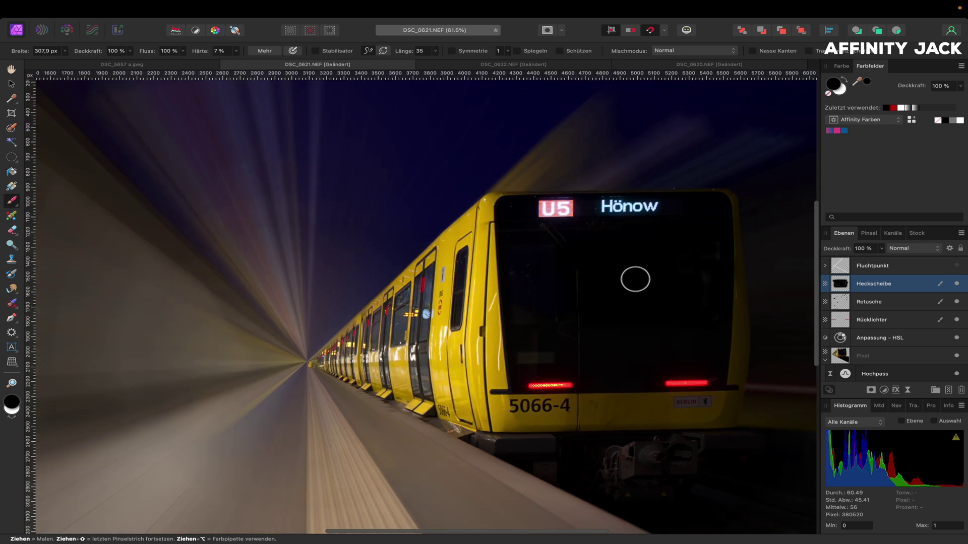
{"action": "left_click", "coordinate": [879, 251]}
{"action": "mouse_move", "coordinate": [879, 254]}
{"action": "left_mouse_down"}
{"action": "mouse_move", "coordinate": [840, 267]}
{"action": "mouse_move", "coordinate": [860, 267]}
{"action": "left_mouse_up"}
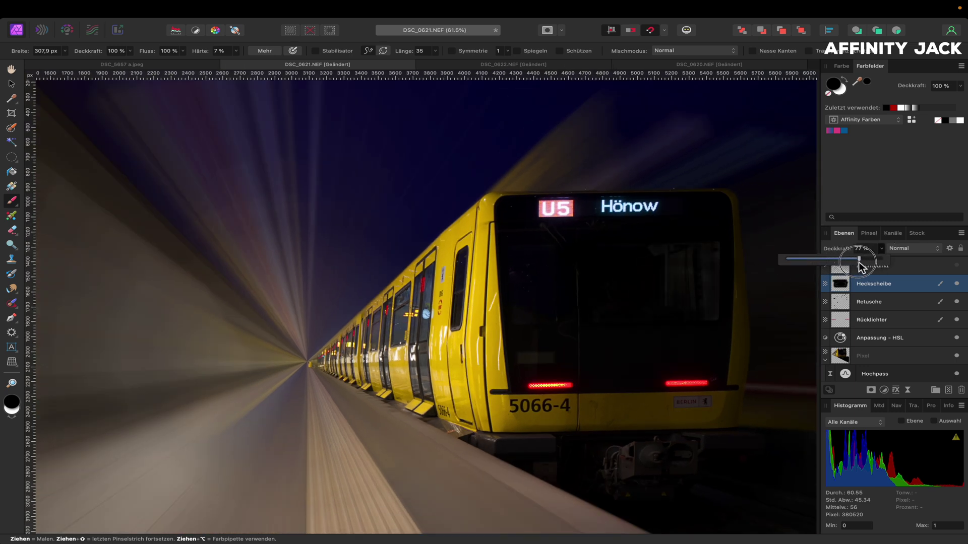
{"action": "key", "text": "super+0"}
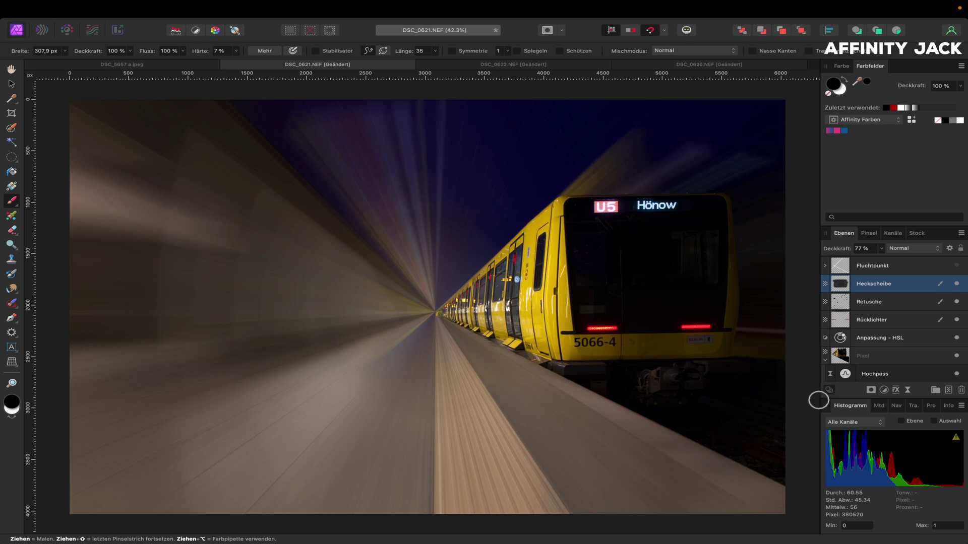
- Add a Levels adjustment to the lower background layer: black level about 4%, white about 77%
{"action": "scroll", "coordinate": [850, 340], "scroll_direction": "down", "scroll_amount": 2}
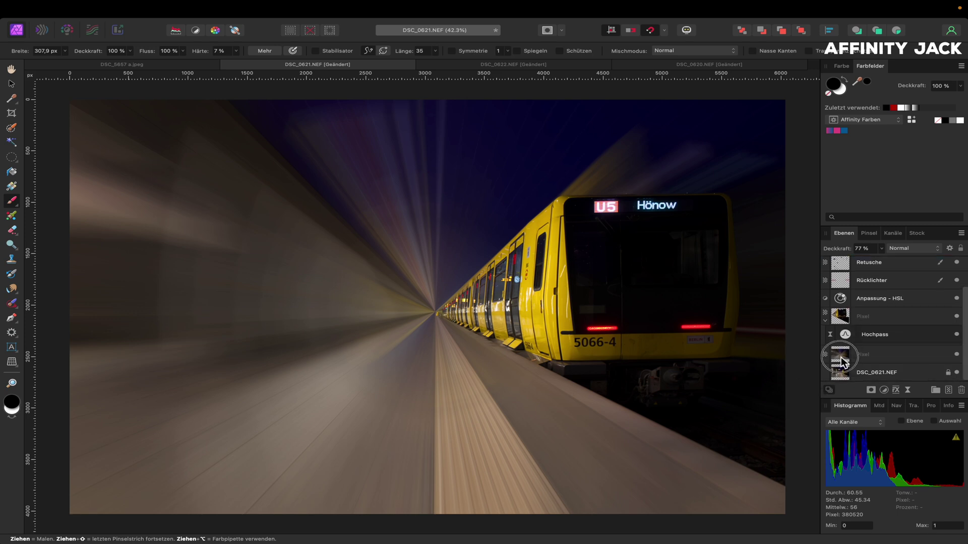
{"action": "left_click", "coordinate": [852, 354]}
{"action": "left_click", "coordinate": [883, 390]}
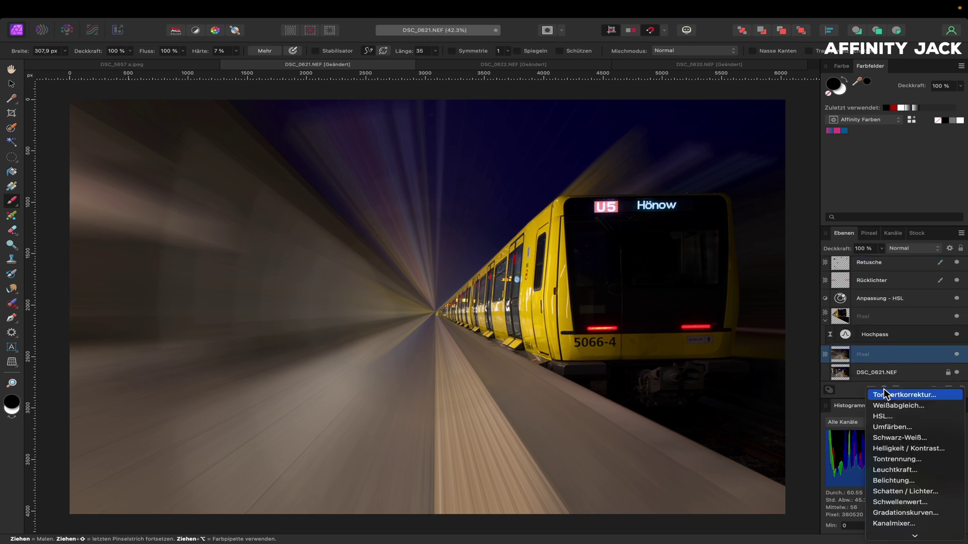
{"action": "left_click", "coordinate": [888, 394]}
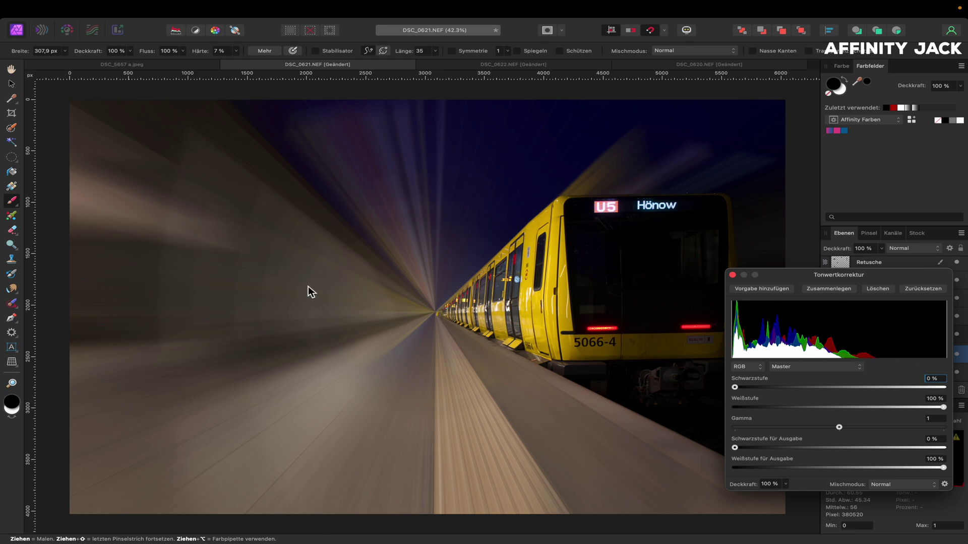
{"action": "left_click_drag", "start_coordinate": [735, 387], "coordinate": [753, 392]}
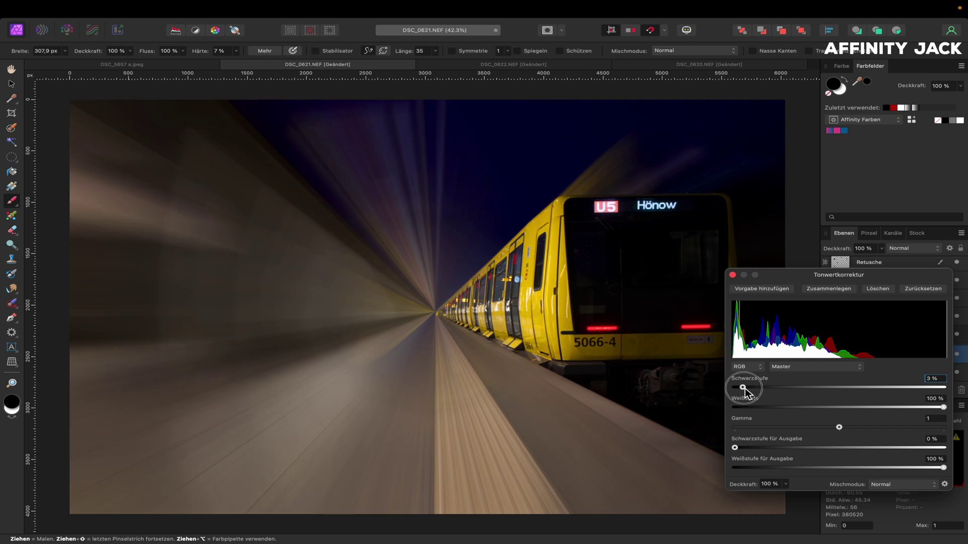
{"action": "mouse_move", "coordinate": [943, 408]}
{"action": "left_mouse_down"}
{"action": "mouse_move", "coordinate": [887, 410]}
{"action": "mouse_move", "coordinate": [902, 409]}
{"action": "left_mouse_up"}
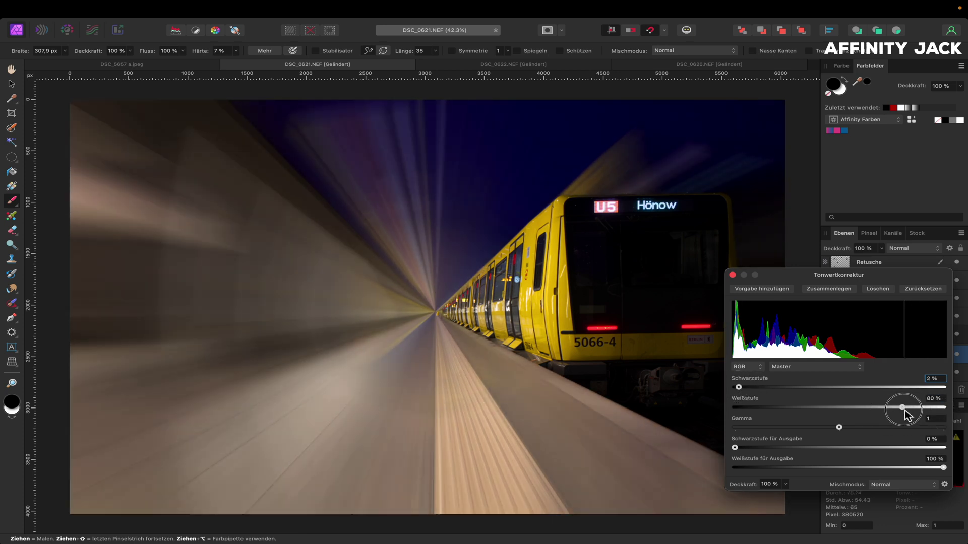
{"action": "left_click_drag", "start_coordinate": [739, 388], "coordinate": [742, 387]}
{"action": "left_click_drag", "start_coordinate": [903, 408], "coordinate": [895, 409]}
{"action": "left_click", "coordinate": [732, 275]}
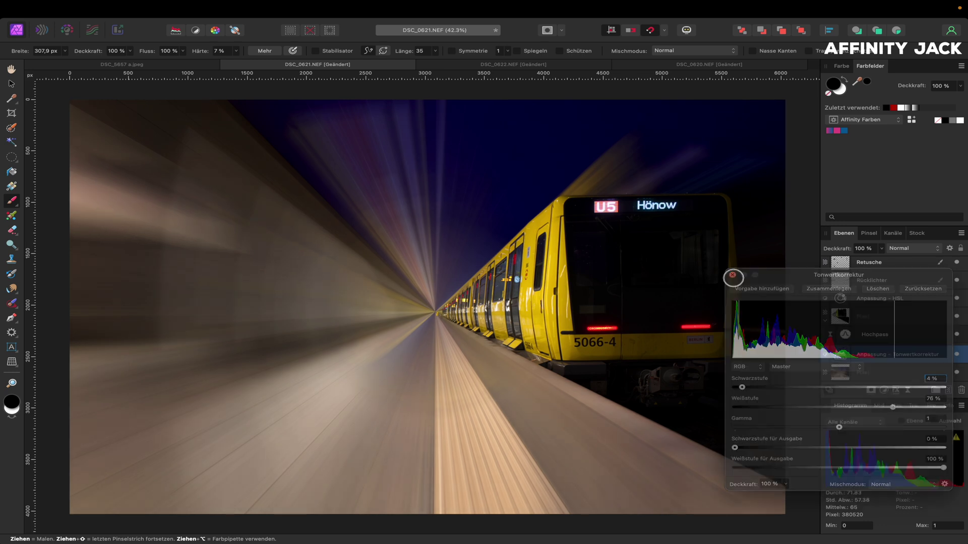
{"action": "left_click", "coordinate": [957, 355]}
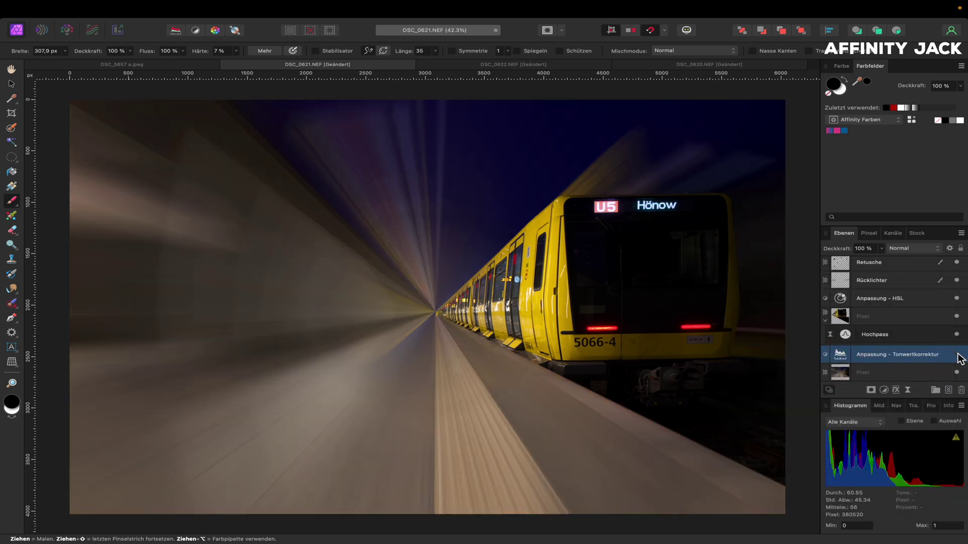